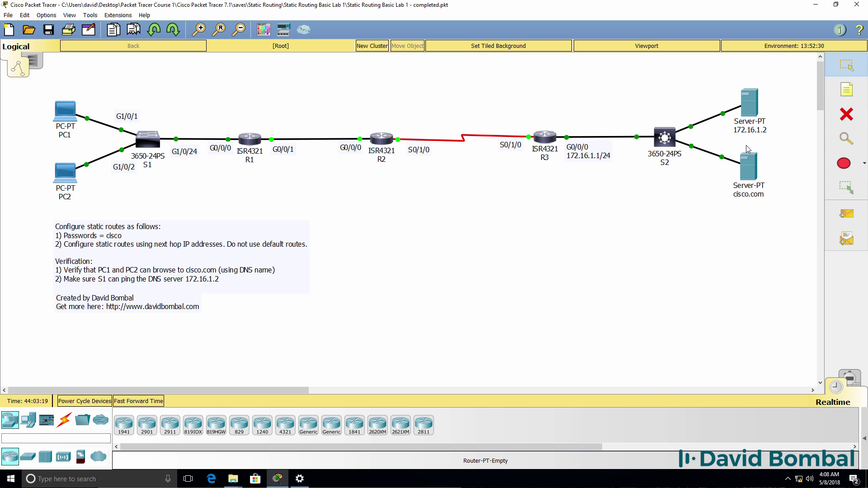
Step: Ping server 172.16.1.2 from PC1's command prompt and see that it is unreachable
left_click(64, 110)
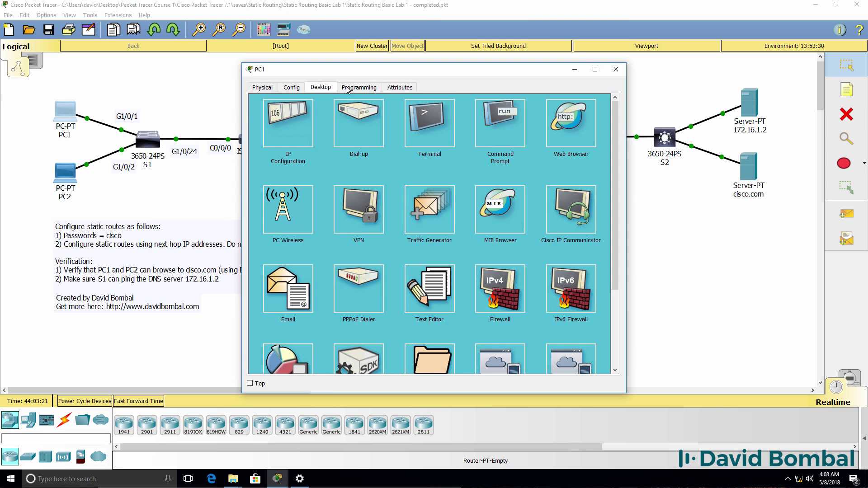
left_click(498, 113)
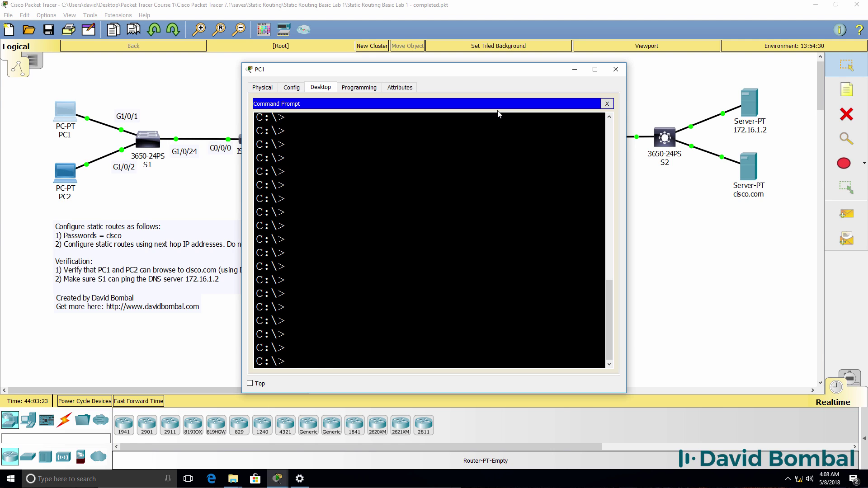
type("ping 172.16.1.2")
key("Return")
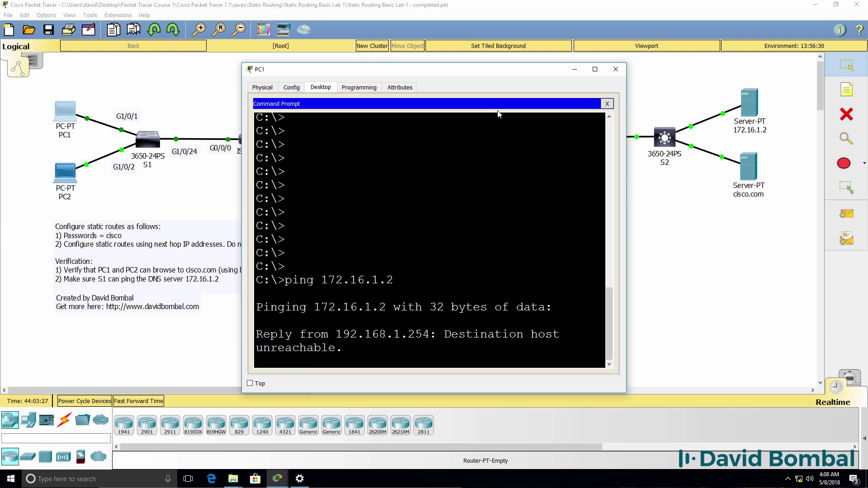
left_click_drag(627, 162, 785, 163)
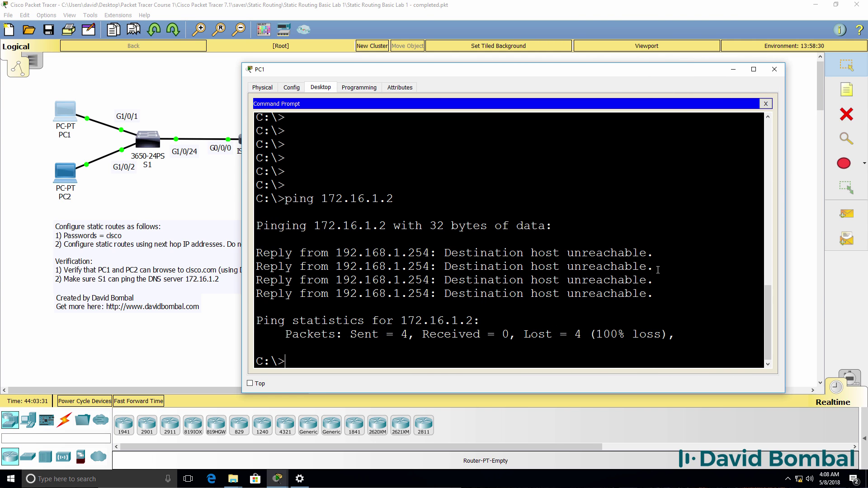
left_click_drag(658, 257, 256, 252)
left_click(337, 251)
Step: Run ipconfig /all to check PC1's address 192.168.1.1, DHCP server, default gateway and DNS server
type("ipconfig /all")
key("Return")
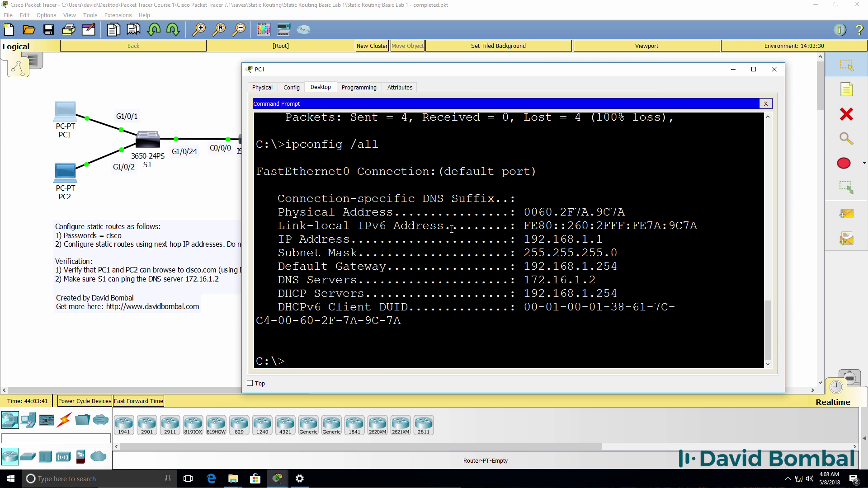
left_click_drag(603, 239, 264, 234)
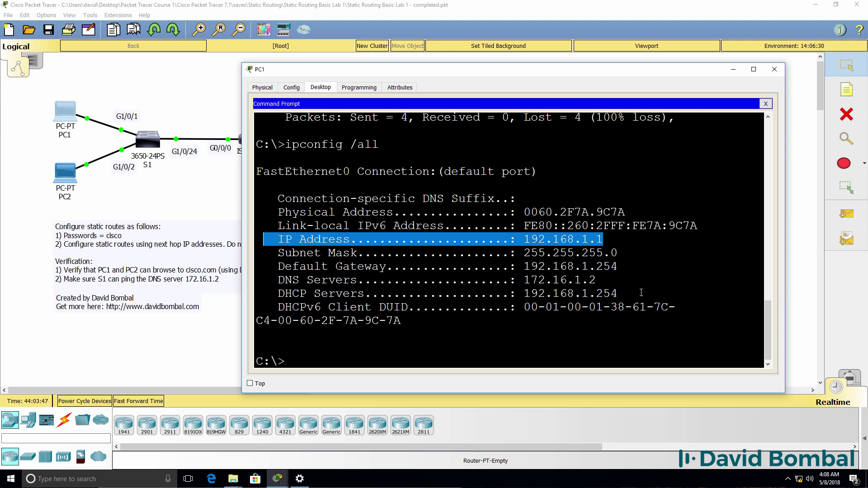
left_click_drag(641, 293, 253, 298)
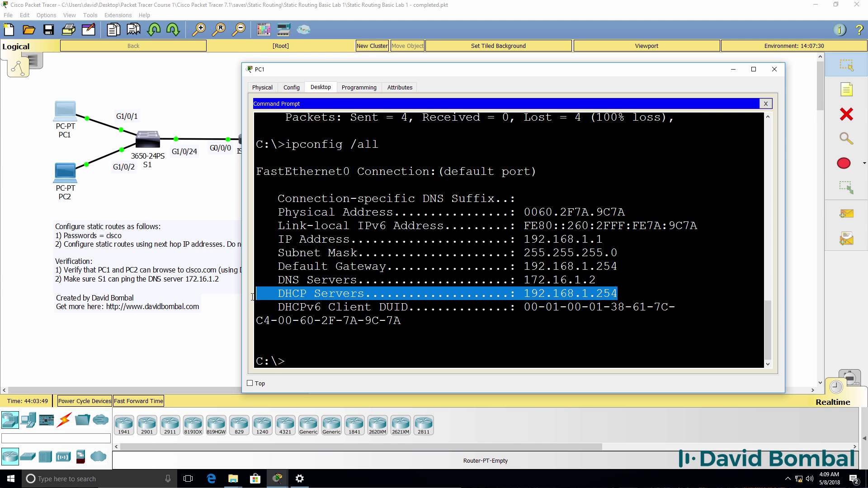
left_click_drag(621, 284, 241, 265)
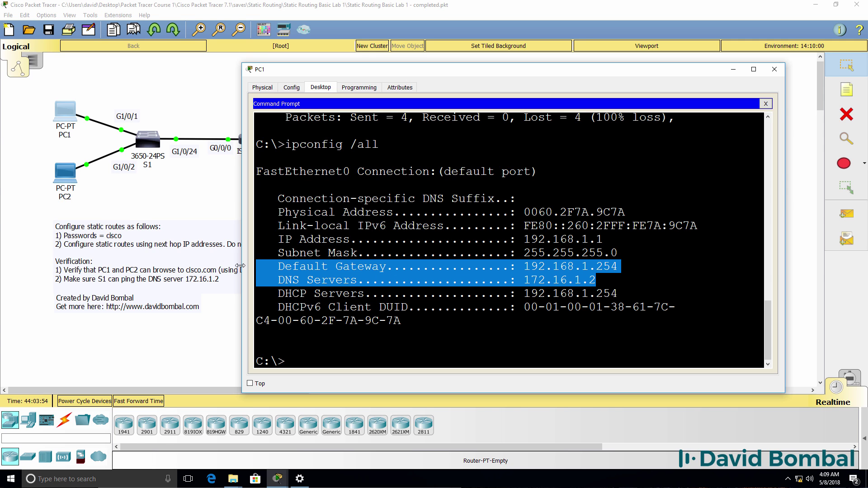
left_click(439, 7)
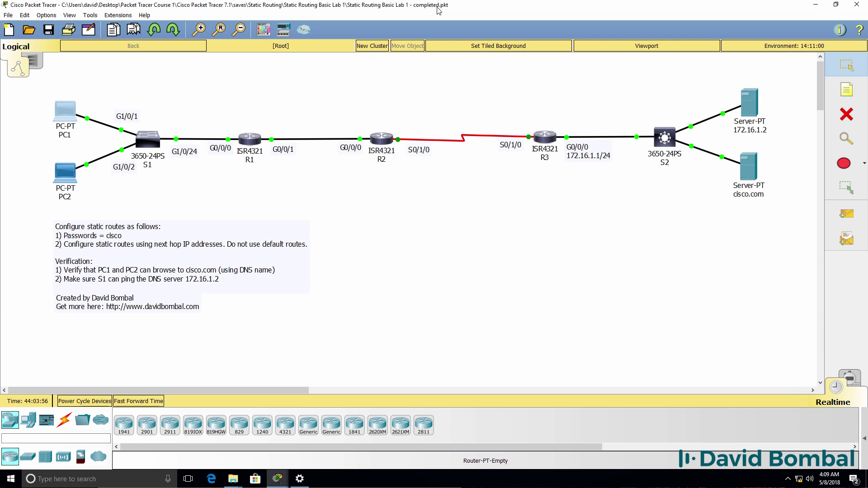
Step: Open R1's CLI and enter privileged mode with the enable password
left_click(250, 139)
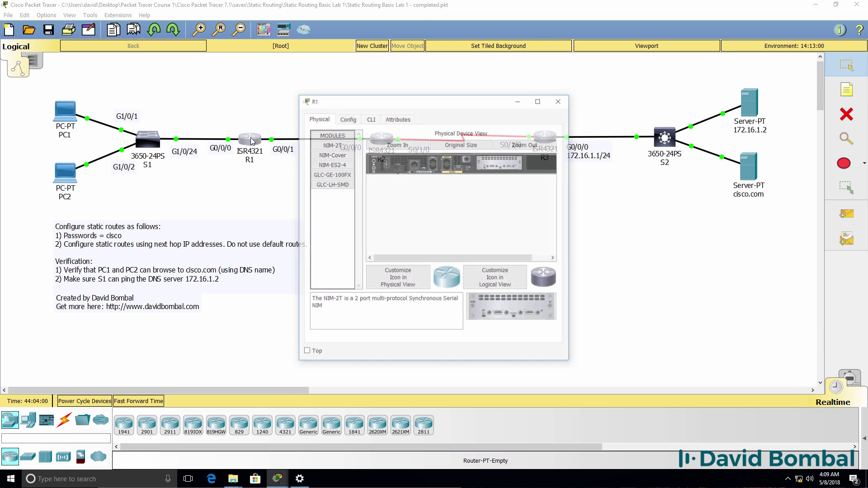
left_click(371, 118)
left_click_drag(570, 180, 804, 191)
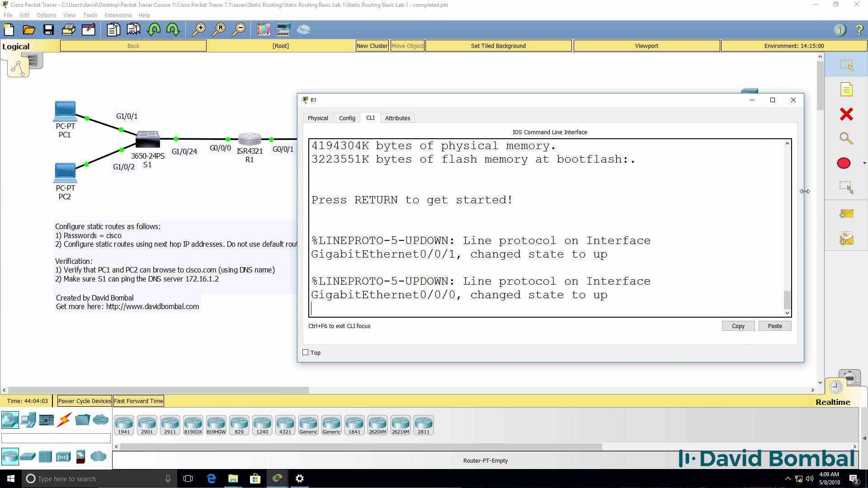
key("Return")
key("Return")
type("en")
key("Return")
type("cisco")
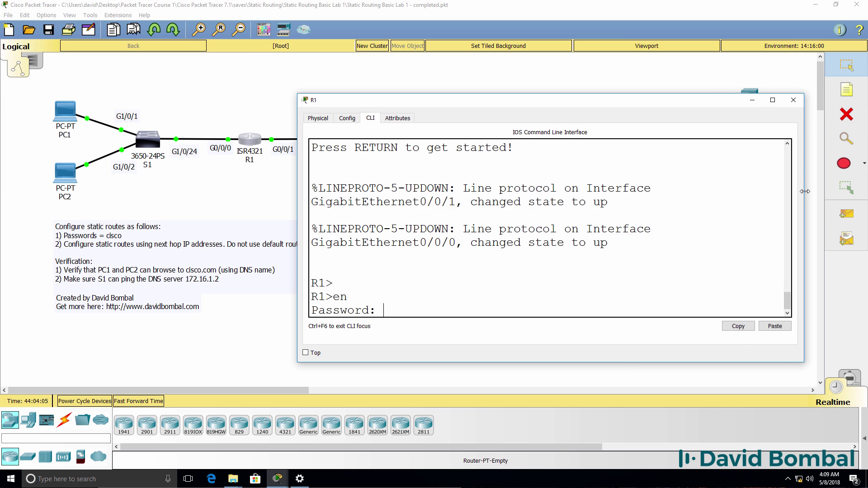
key("Return")
Step: Run show ip interface brief, showing G0/0/0 at 192.168.1.254 and G0/0/1 at 192.168.2.1
type("sh ip int brief")
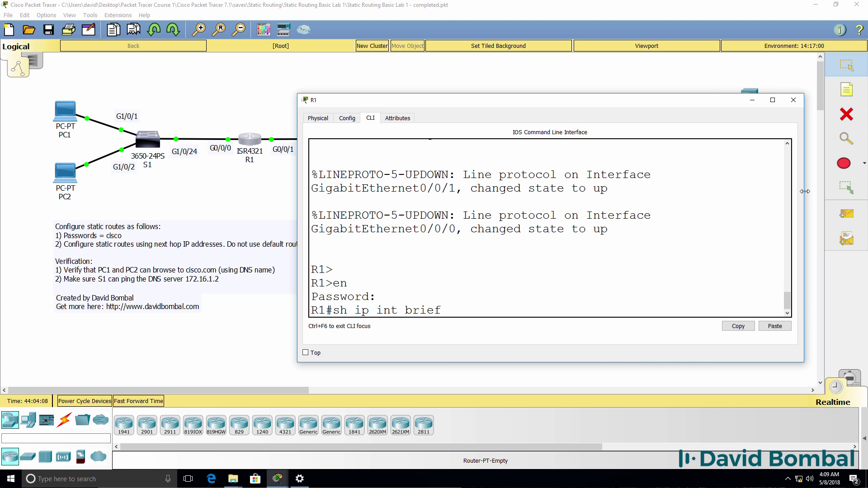
key("Return")
left_click_drag(298, 237, 212, 238)
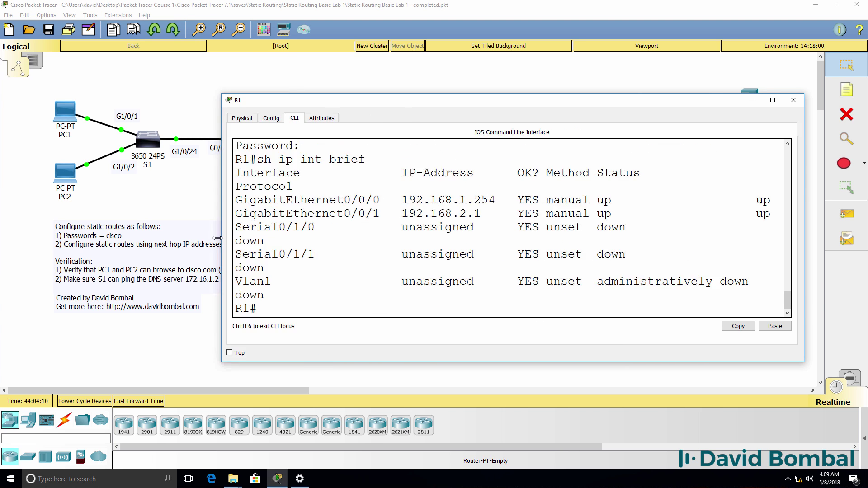
left_click_drag(401, 102, 432, 190)
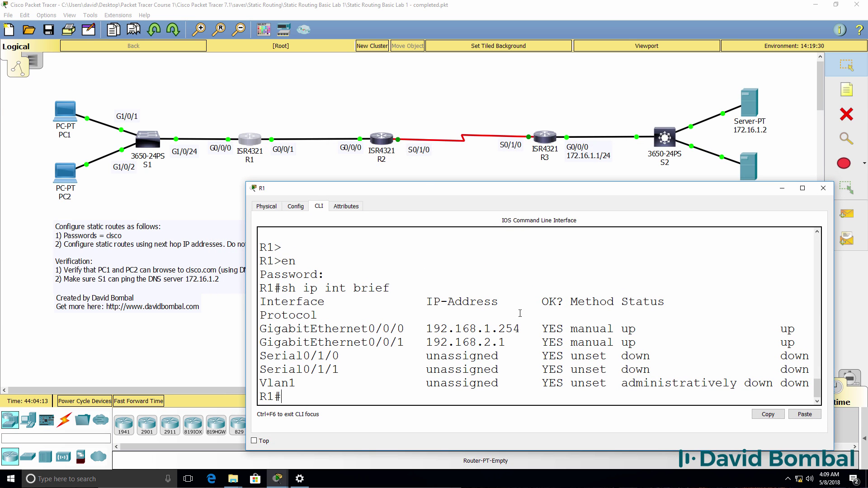
left_click_drag(521, 329, 203, 330)
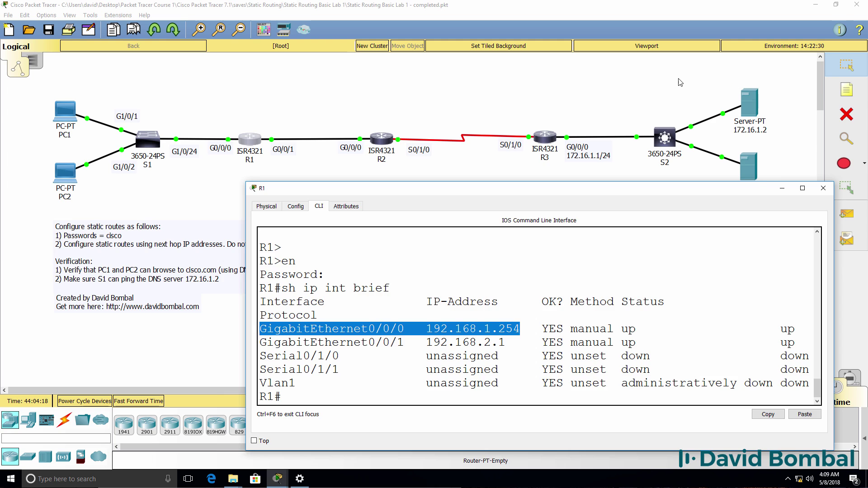
left_click(823, 188)
left_click(847, 89)
Step: Place a note reading 192.168.1.254/24 above the S1–R1 link
left_click(201, 122)
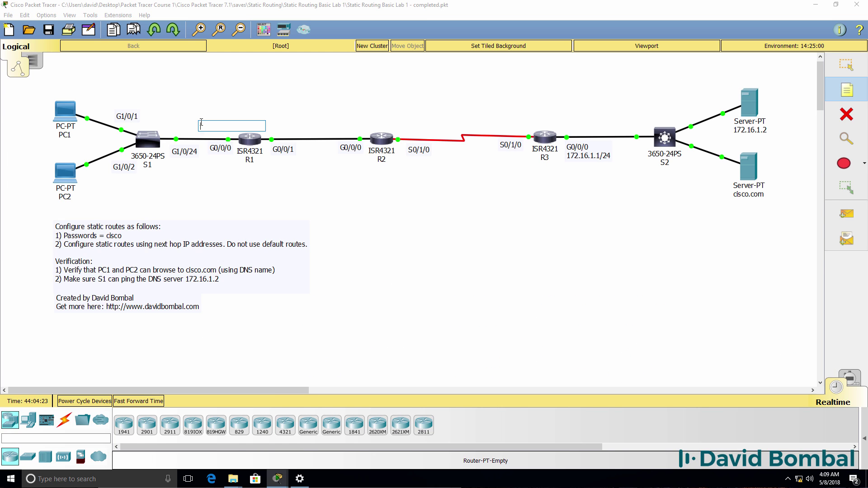
type("192.168.1.254/24")
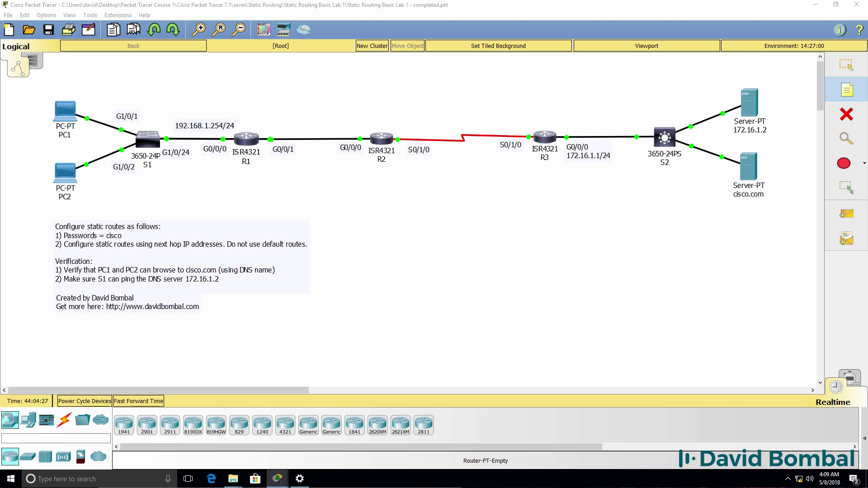
left_click(845, 74)
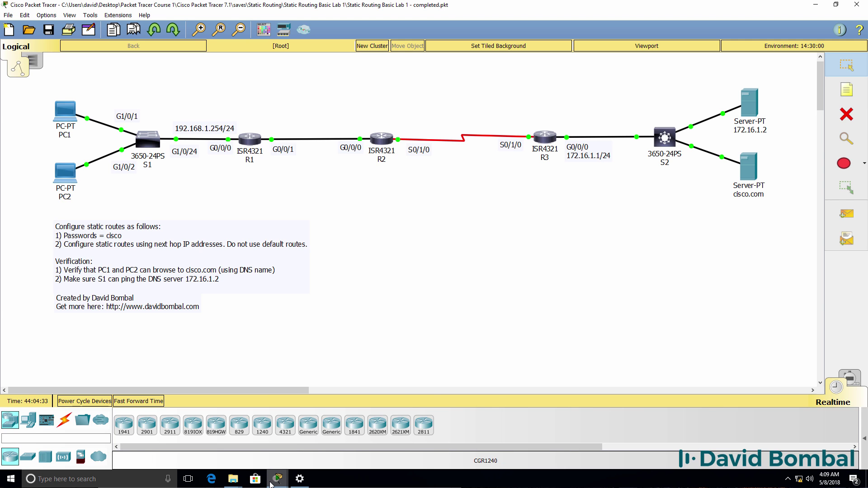
Step: Return to R1's console and pick out GigabitEthernet0/0/1's address 192.168.2.1
mouse_move(272, 481)
left_click(394, 440)
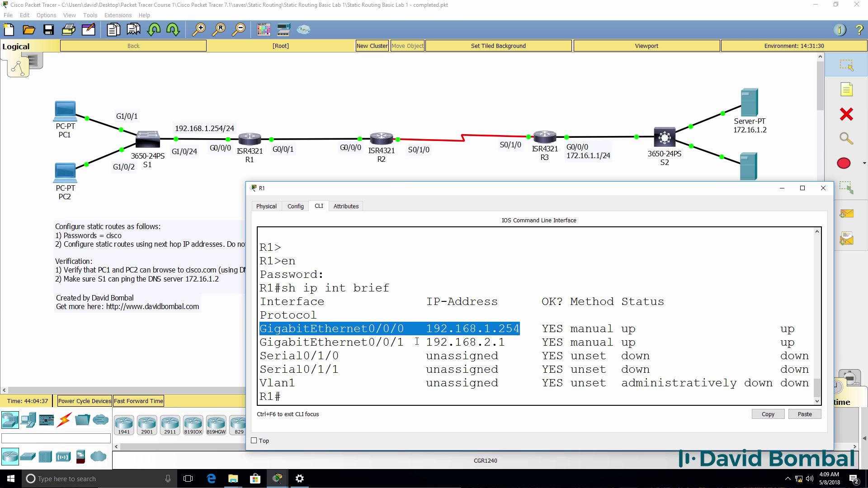
left_click_drag(417, 342, 252, 342)
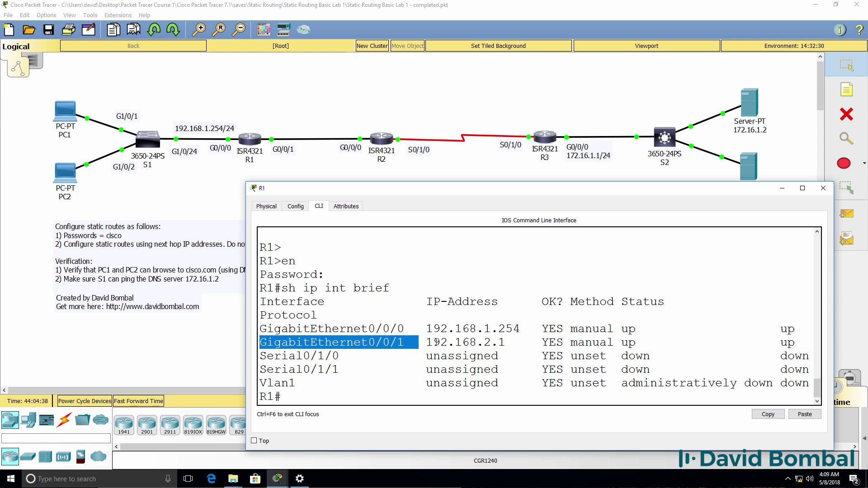
left_click_drag(434, 342, 527, 342)
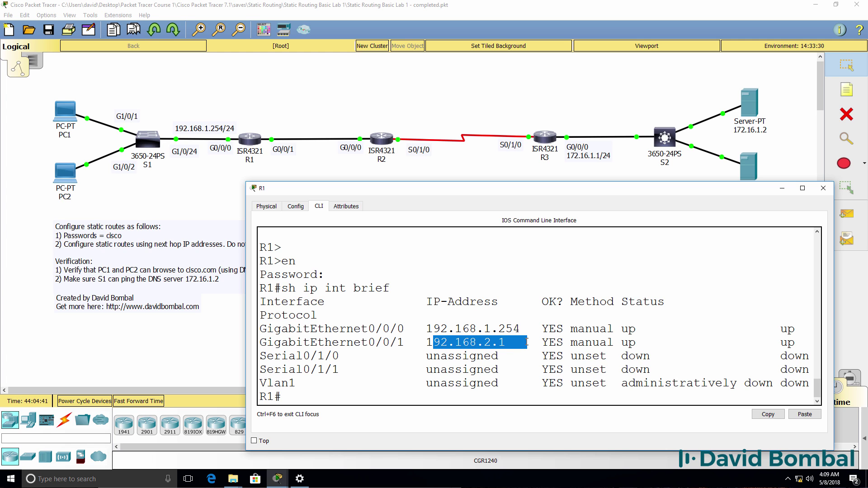
Step: Show R1's routing table: connected 192.168.1.0/24 via G0/0/0 and local 192.168.1.254/32
type("sh ip route")
key("Return")
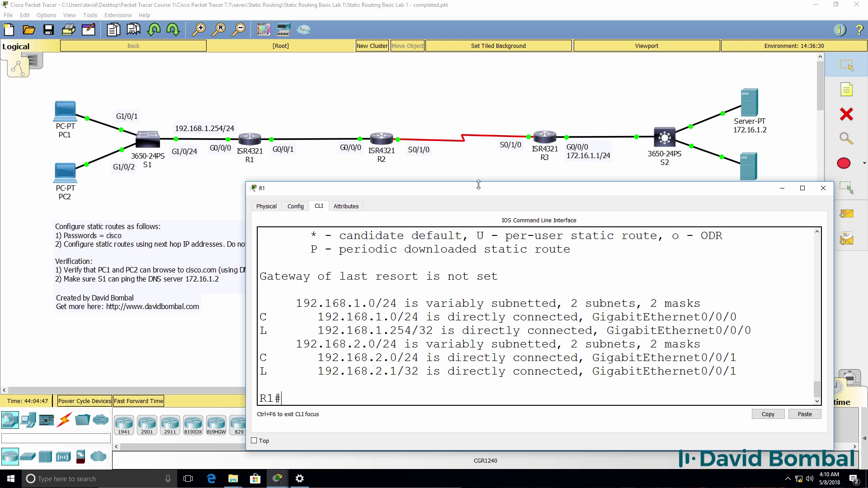
left_click_drag(478, 181, 467, 79)
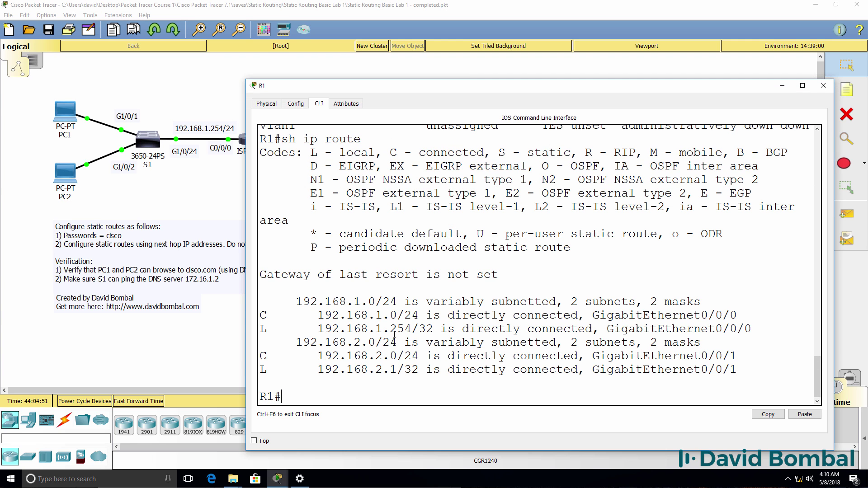
left_click_drag(260, 316, 430, 314)
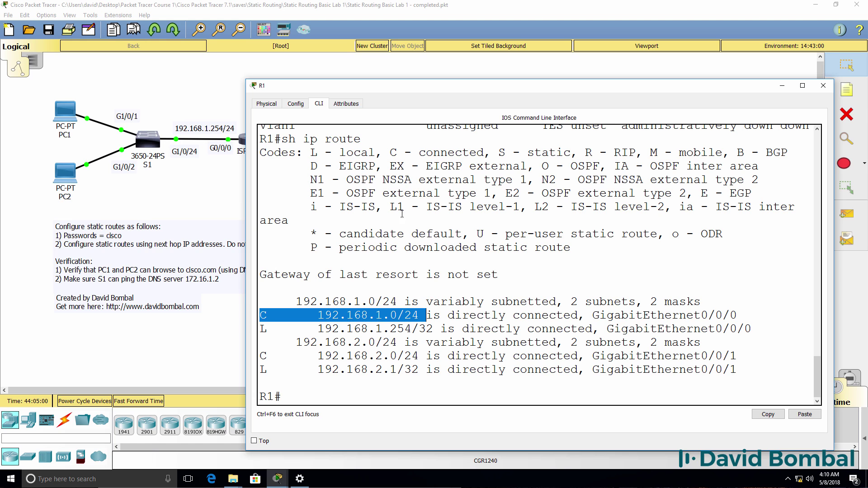
left_click_drag(736, 316, 587, 312)
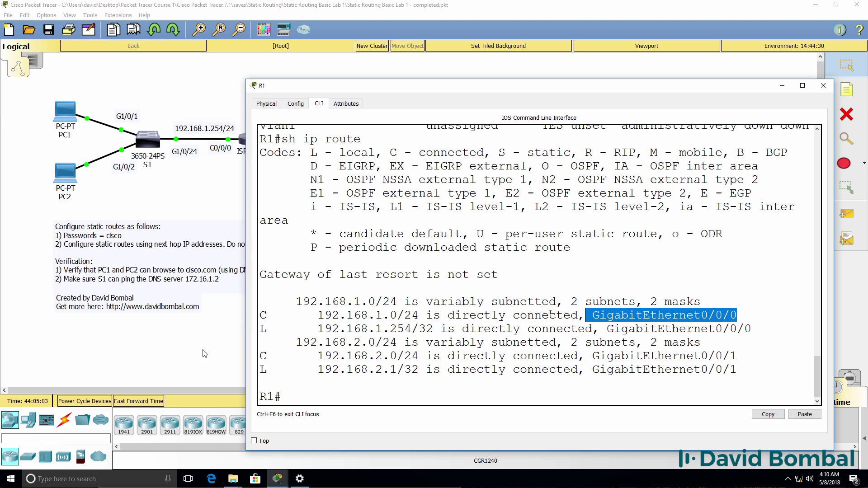
left_click_drag(302, 329, 828, 334)
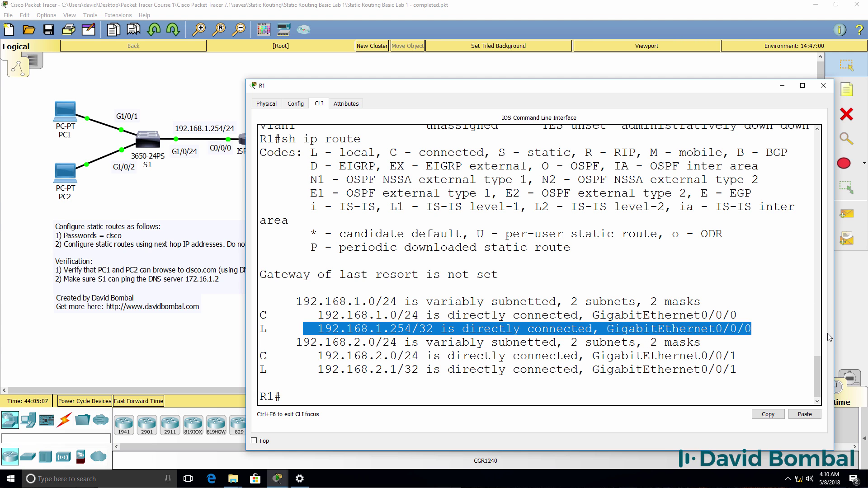
Step: Page through R1's running config to the G0/0/0 and G0/0/1 address lines, then return to the topology
type("sh run")
key("Return")
key("space")
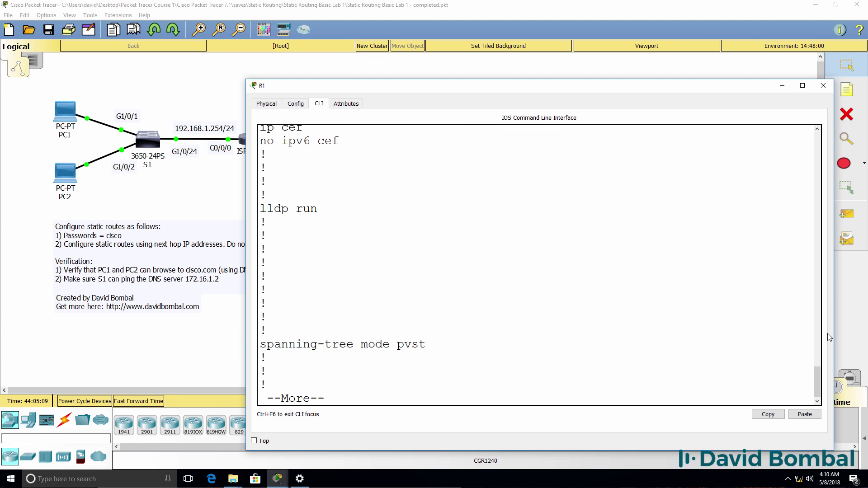
key("space")
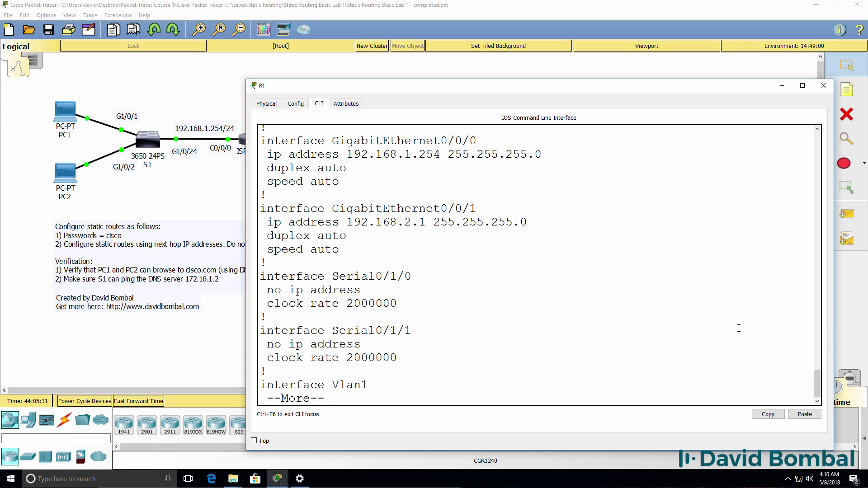
left_click_drag(577, 157, 121, 144)
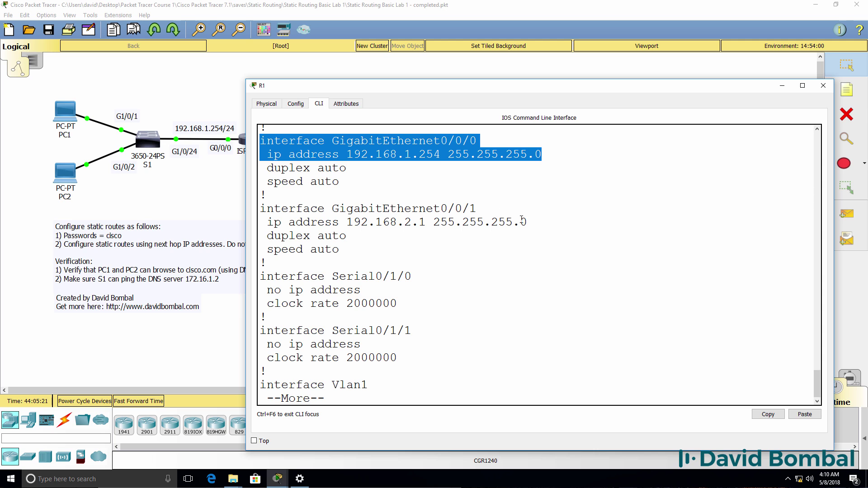
left_click_drag(535, 222, 136, 198)
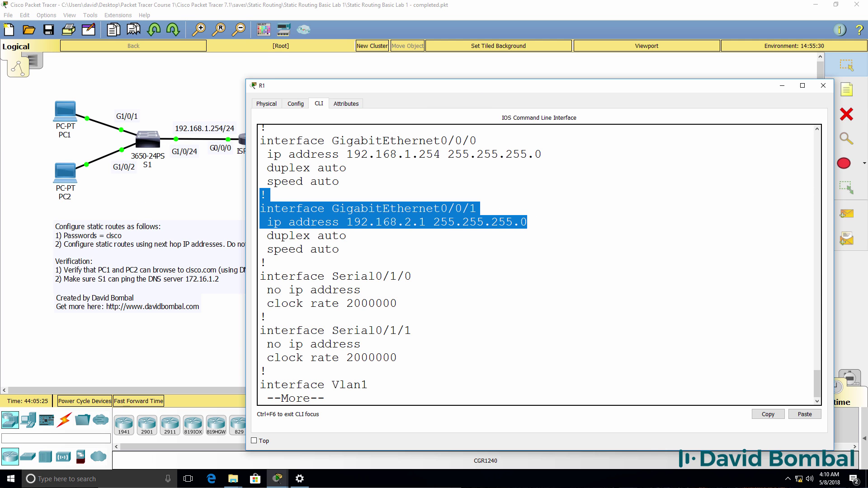
left_click_drag(344, 86, 505, 107)
left_click(166, 154)
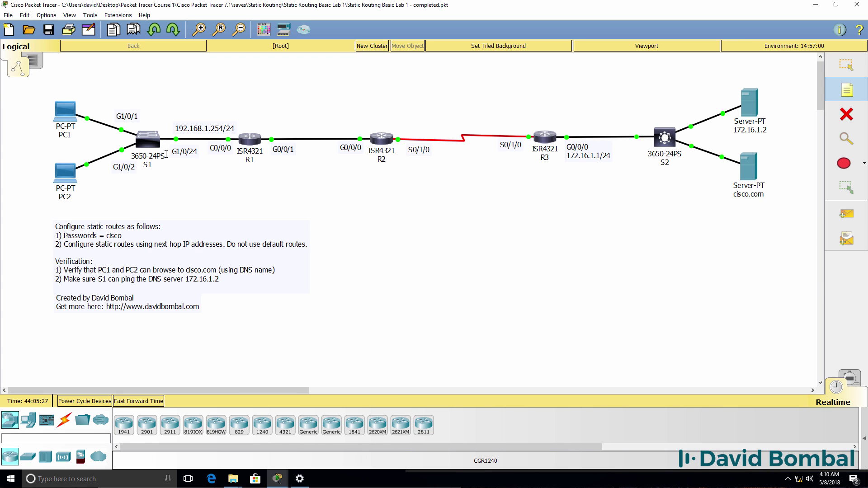
Step: Add a 192.168.2.1/24 note above the R1–R2 link and review R1's G0/0/1 address lines
left_click(272, 122)
type("192.168.2.1/24")
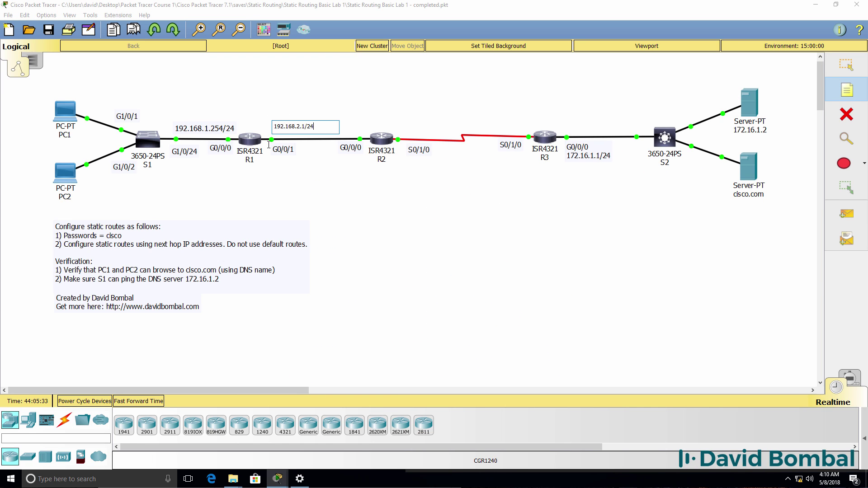
left_click(249, 138)
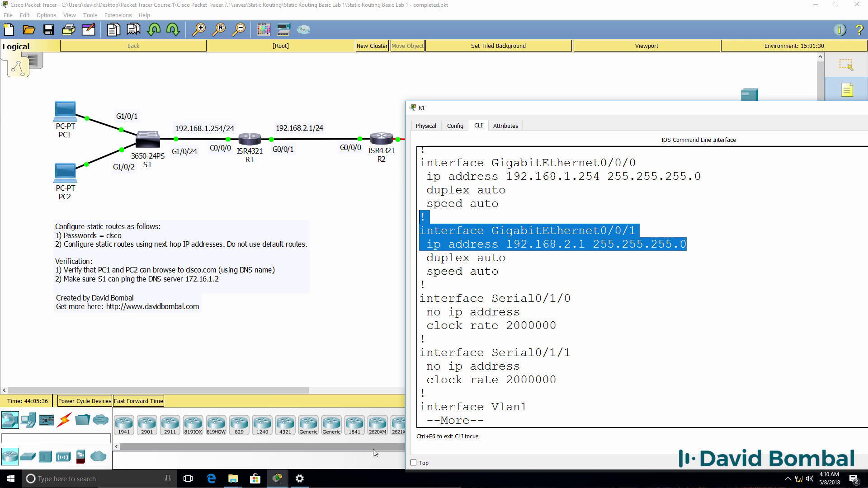
left_click_drag(689, 248, 305, 233)
key("ctrl+c")
Step: Display R1's routing table: connected 192.168.1.0/24 and 192.168.2.0/24 plus local 192.168.2.1/32
type("s")
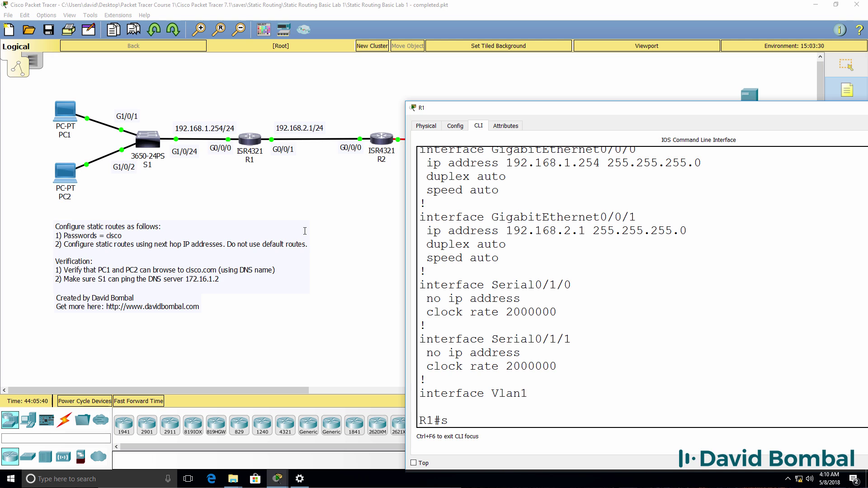
type("h ip route")
key("Return")
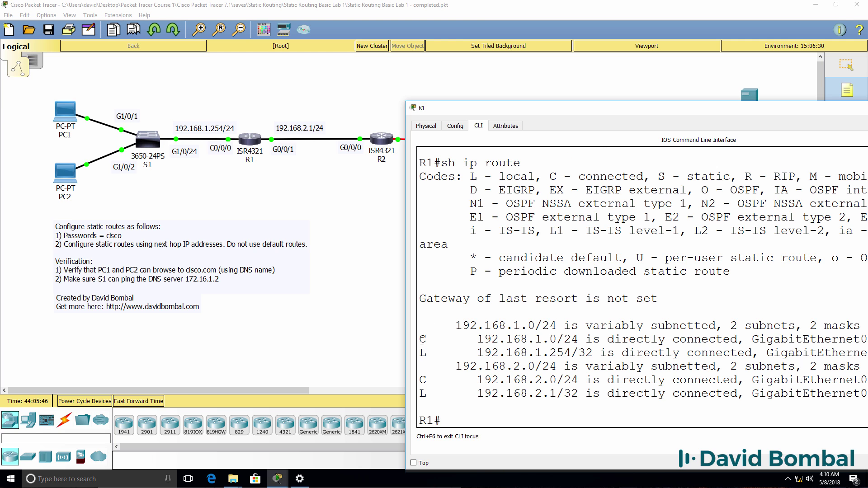
left_click_drag(423, 337, 867, 353)
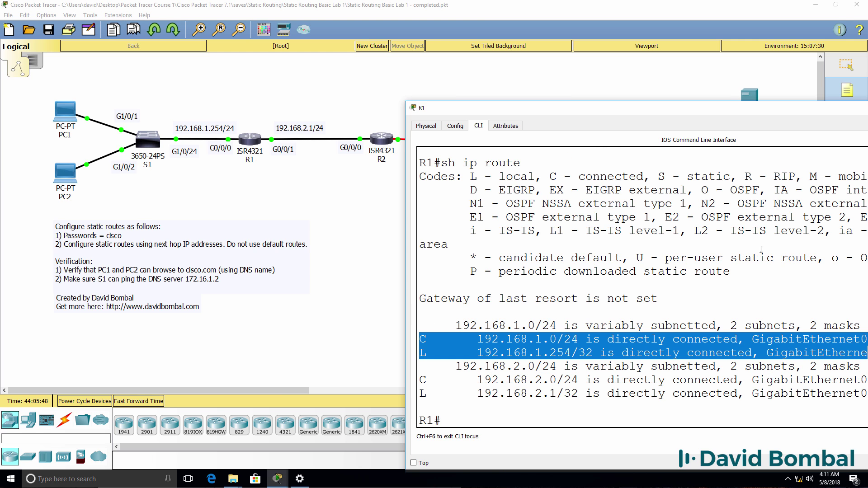
left_click_drag(653, 112, 542, 116)
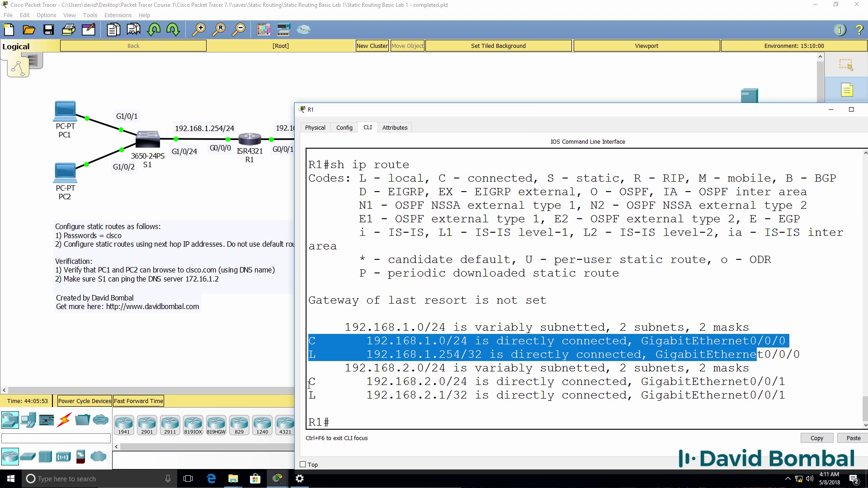
left_click_drag(309, 384, 795, 381)
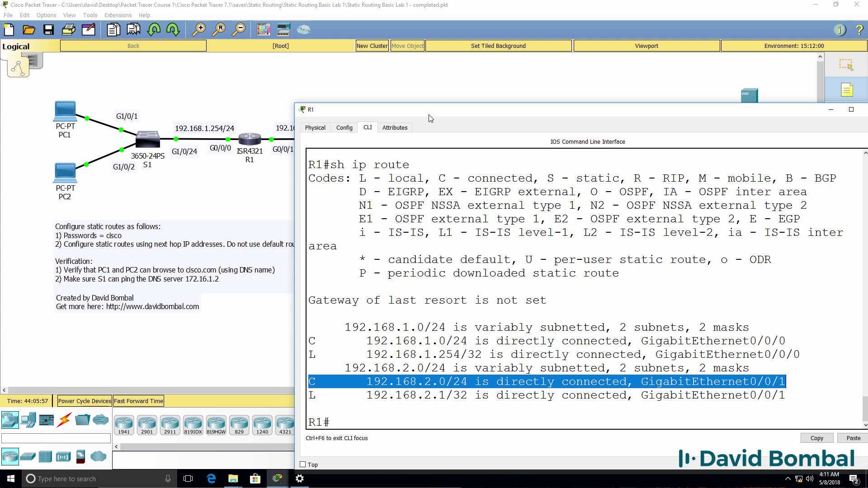
left_click_drag(429, 114, 538, 115)
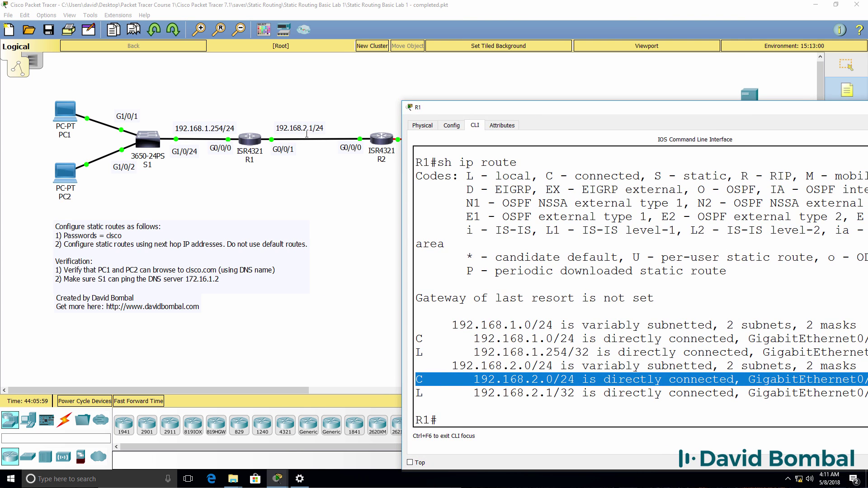
left_click_drag(474, 400, 727, 395)
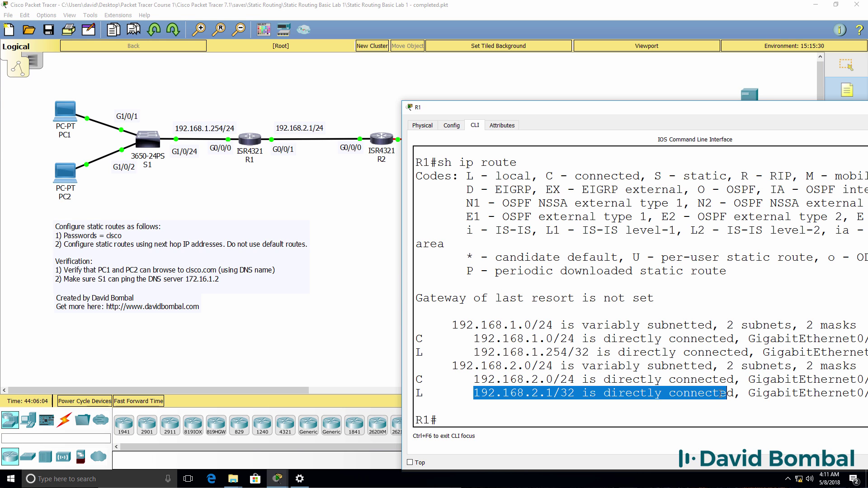
left_click_drag(448, 269, 662, 420)
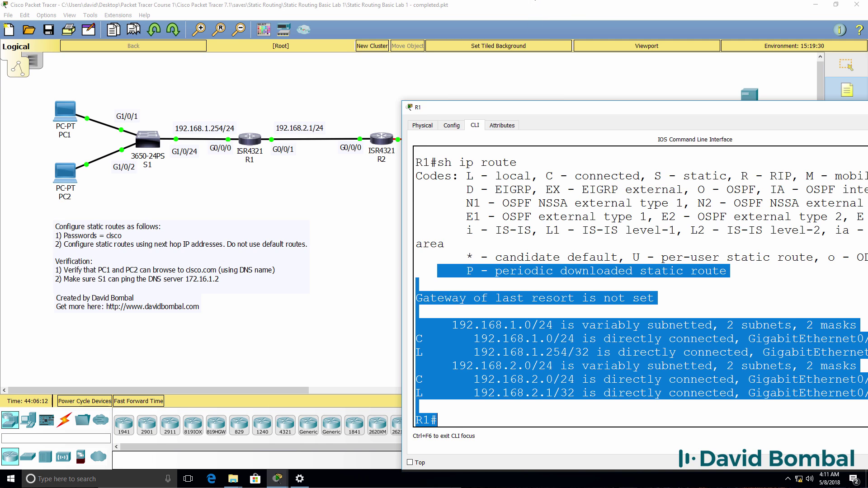
Step: Run sh ip prot on R1 to confirm no routing protocol is running
type("sh ip prot")
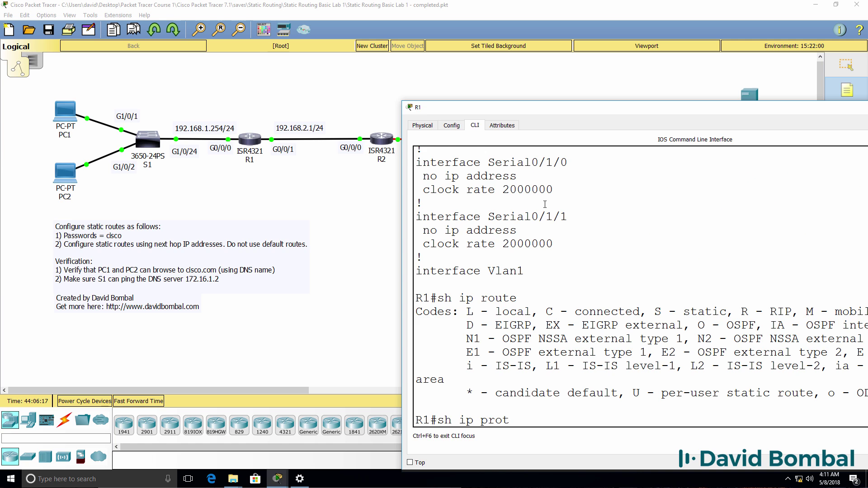
key("Return")
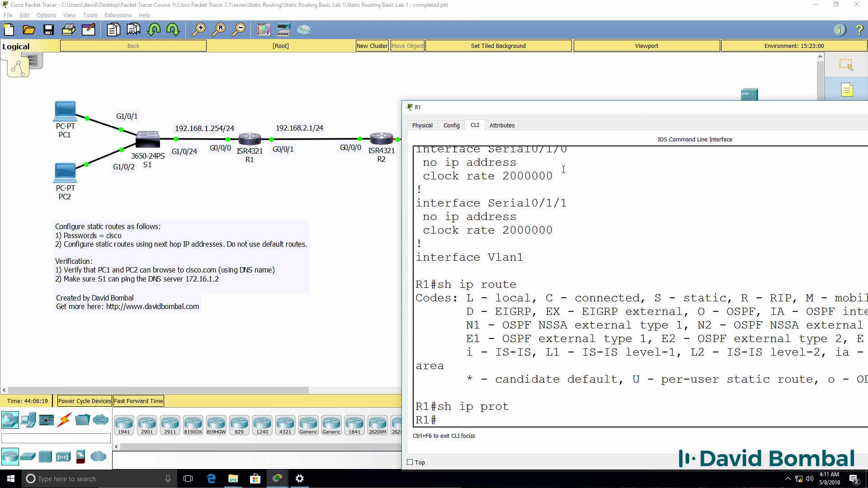
left_click_drag(631, 110, 493, 112)
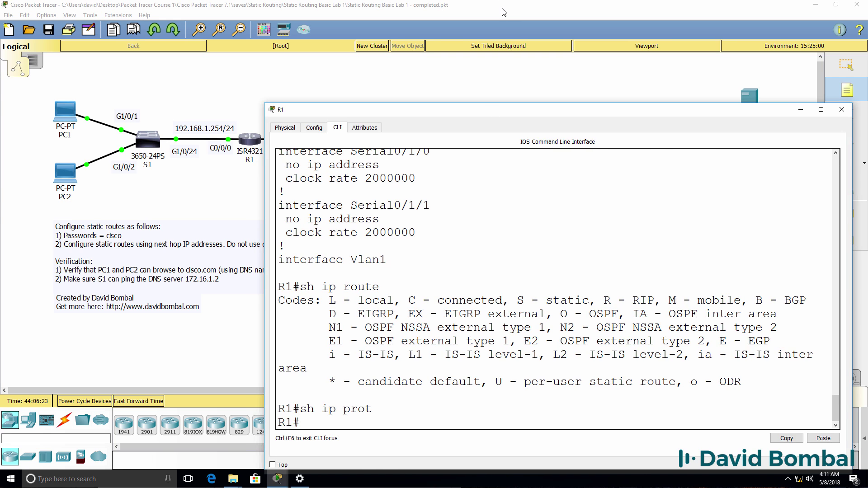
left_click(842, 109)
Step: Open R2's CLI and enter privileged mode with the enable password
left_click(380, 146)
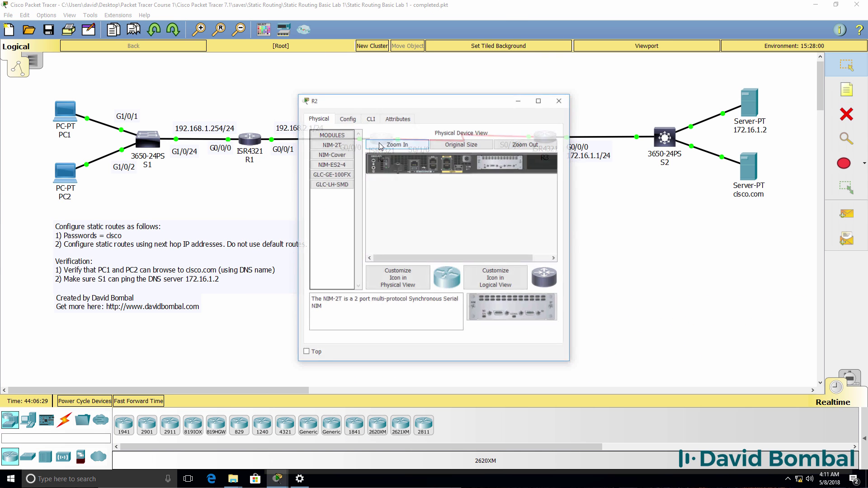
left_click(370, 118)
left_click_drag(571, 188, 866, 187)
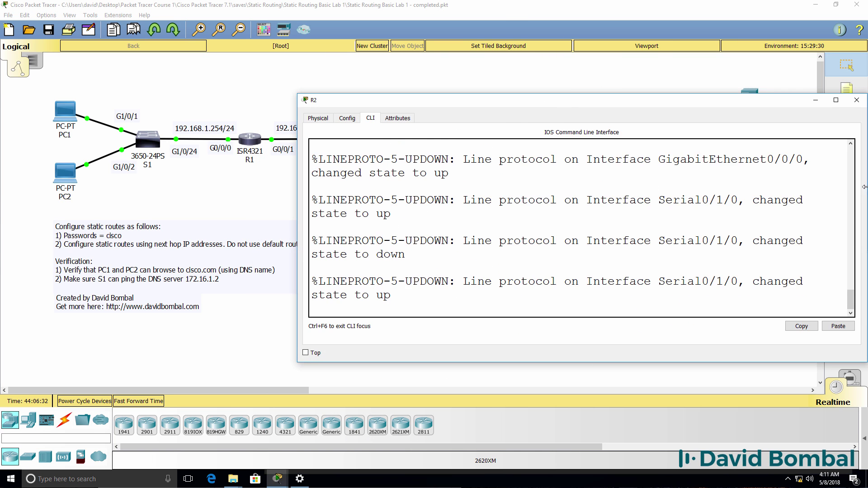
left_click_drag(663, 107, 648, 201)
key("Return")
type("en")
key("Return")
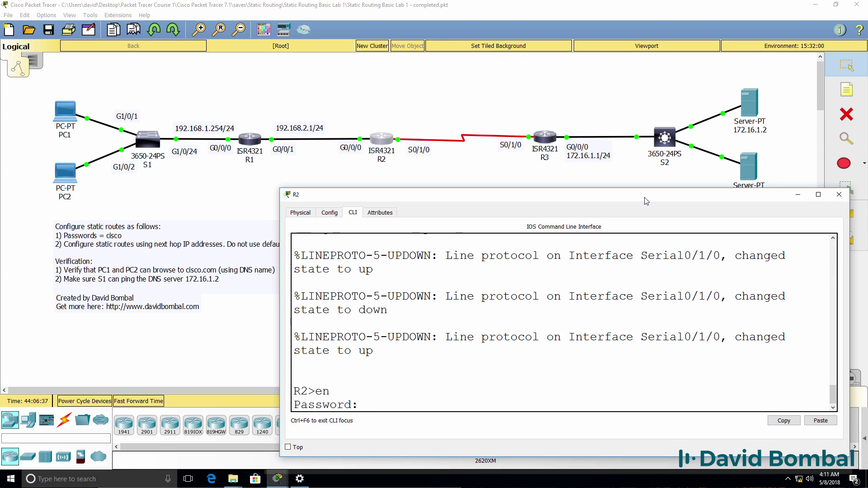
type("cisco")
key("Return")
Step: List R2's interfaces and show its routing table of connected 192.168.2.0/24 and 192.168.3.0/24
type("sh ip int b")
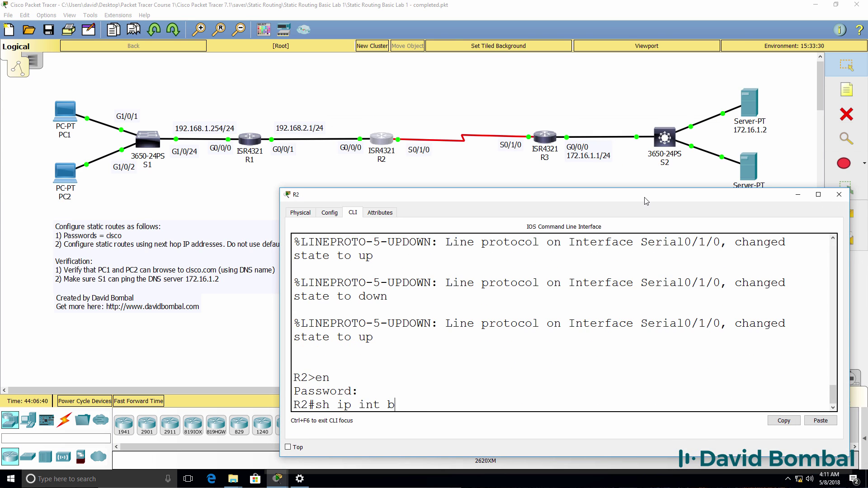
key("Return")
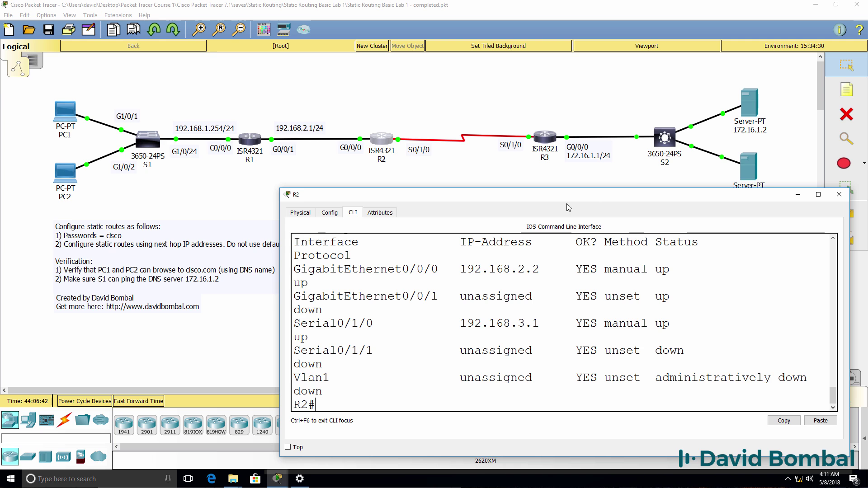
left_click_drag(280, 270, 122, 269)
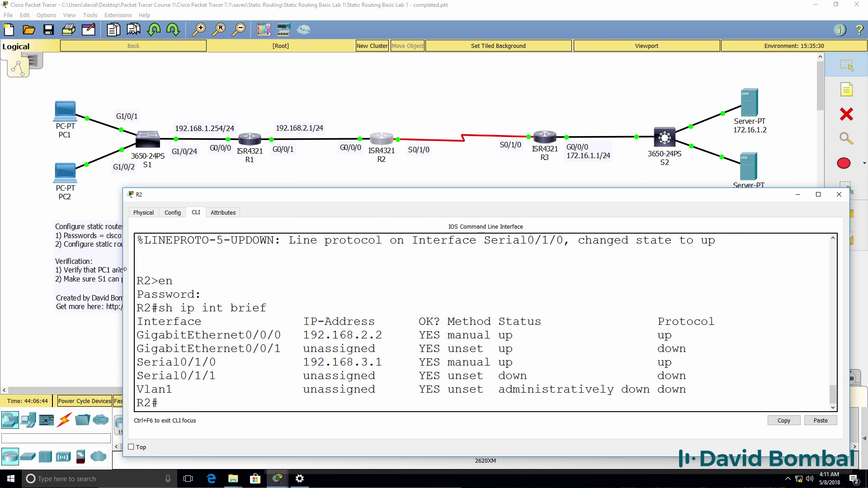
type("sh ip route")
key("Return")
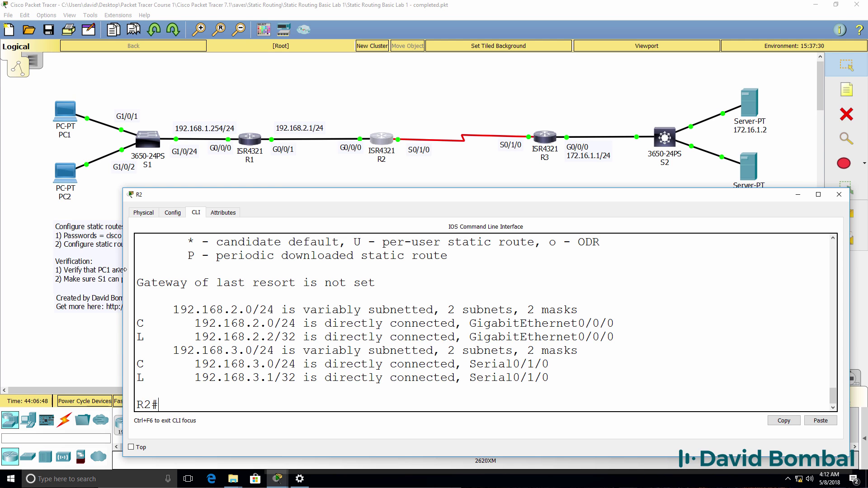
left_click_drag(138, 268, 250, 428)
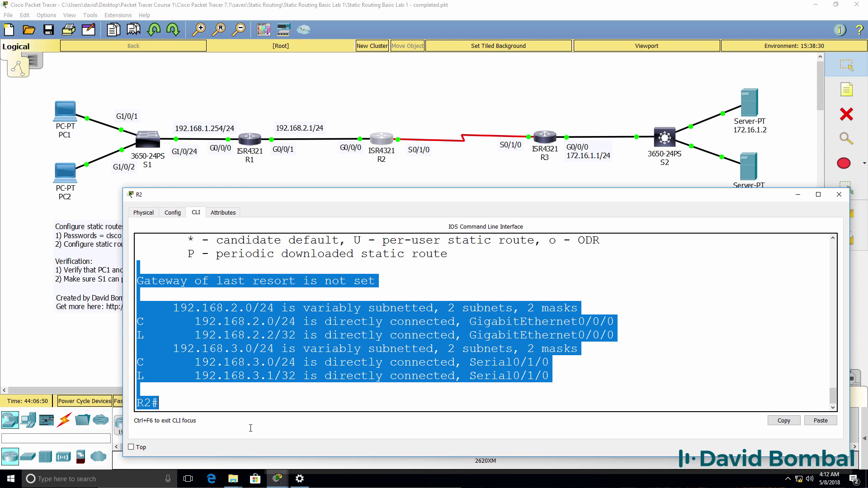
left_click(286, 378)
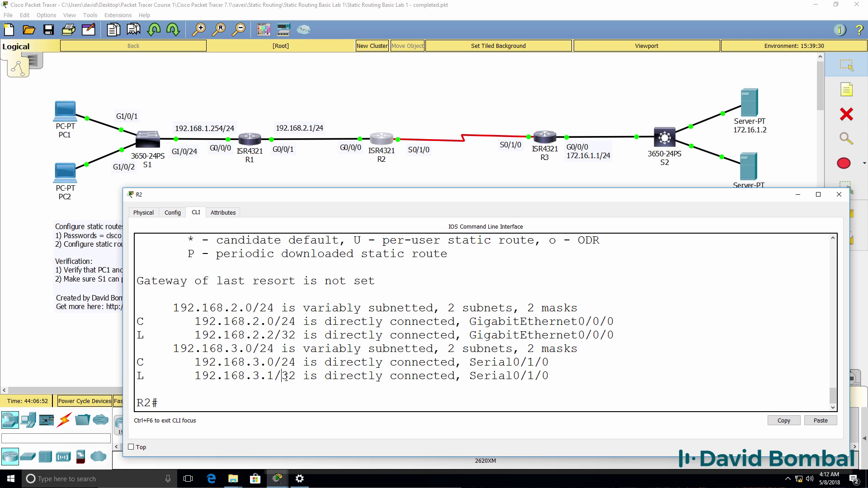
Step: Confirm with sh ip prot that R2 runs no routing protocol, then recheck its local 192.168.2.2/32 route
type("sh ip prot")
key("Return")
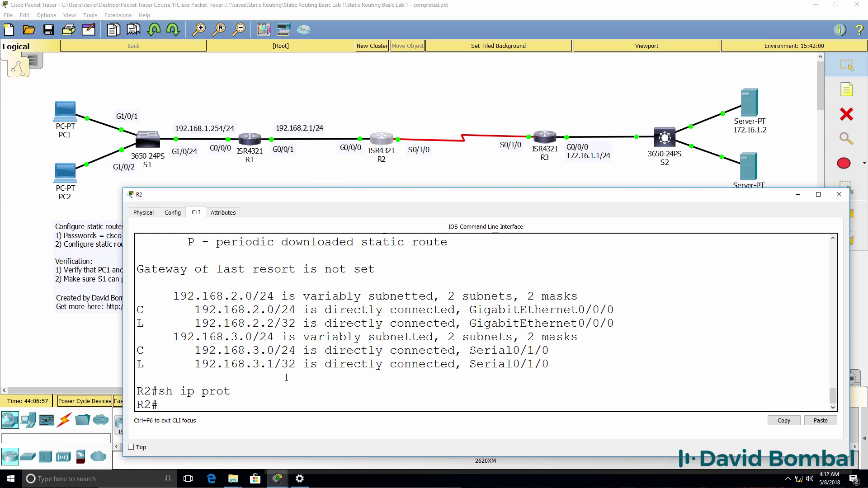
left_click_drag(184, 284, 341, 378)
key("Up")
key("BackSpace")
key("BackSpace")
key("BackSpace")
key("BackSpace")
type("route")
key("Return")
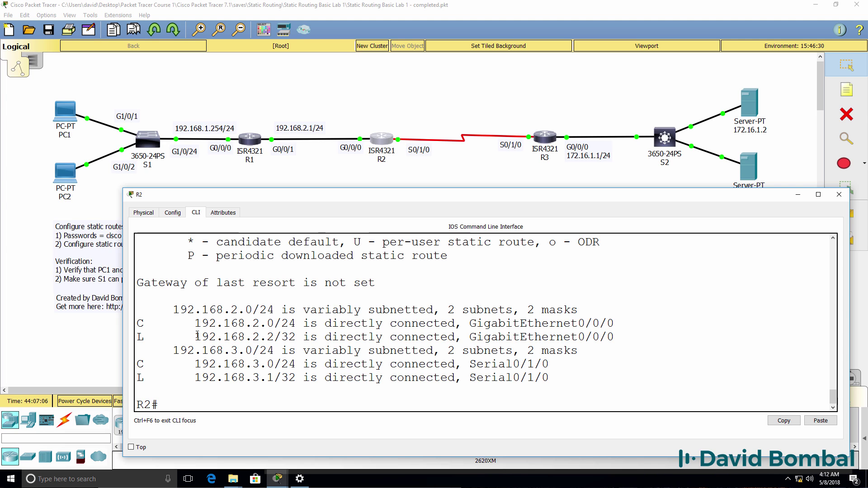
left_click_drag(197, 335, 622, 343)
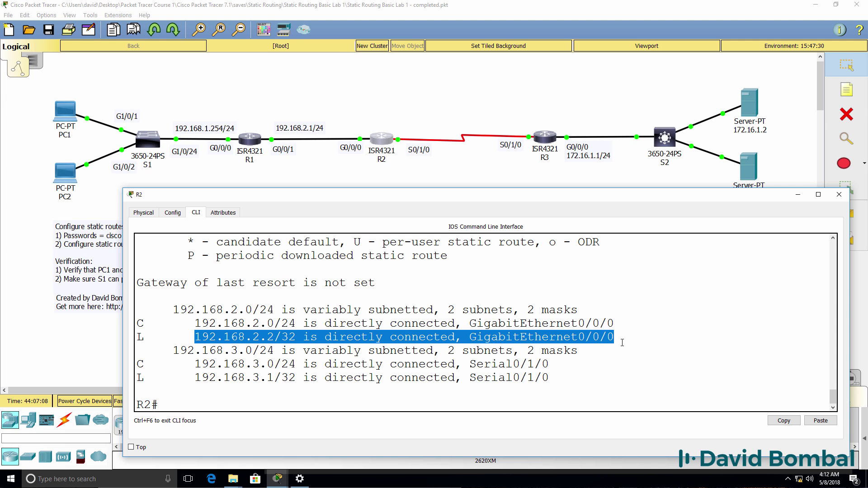
Step: Add a note reading 192.168.2.2/24 above R2's end of the R1–R2 link
left_click(846, 89)
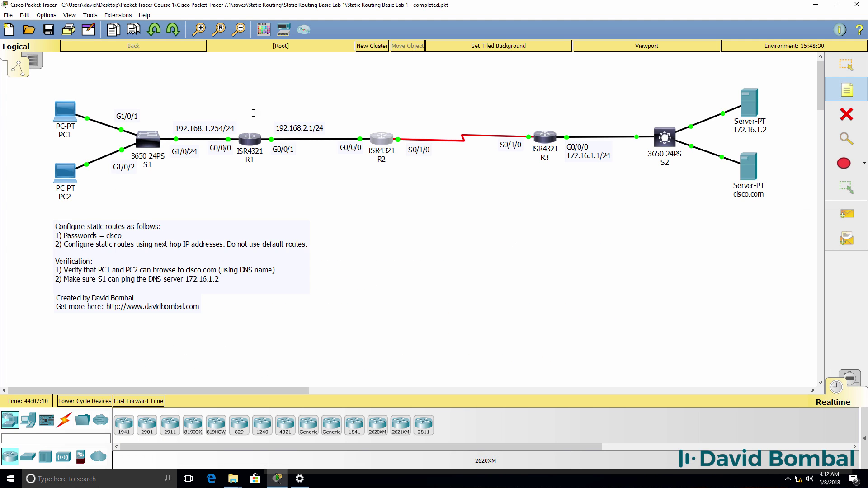
left_click(313, 109)
type("192.168.1.")
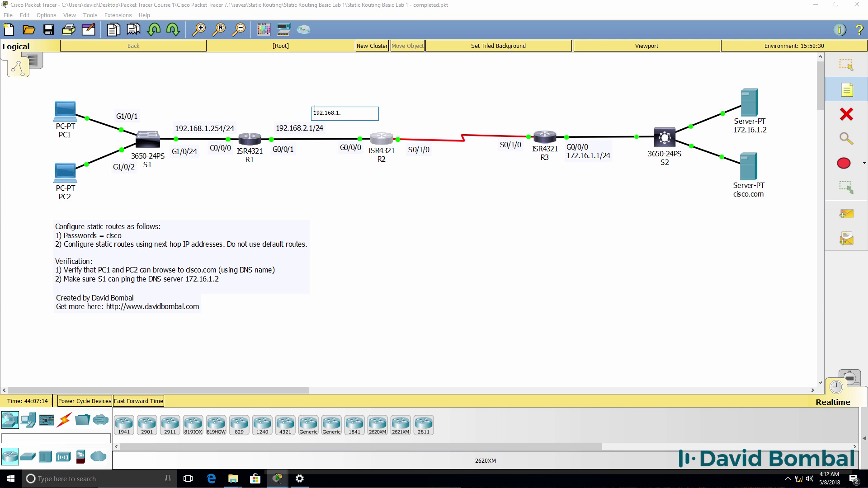
key("BackSpace")
type("2.168.2.2/24")
key("Escape")
left_click(271, 434)
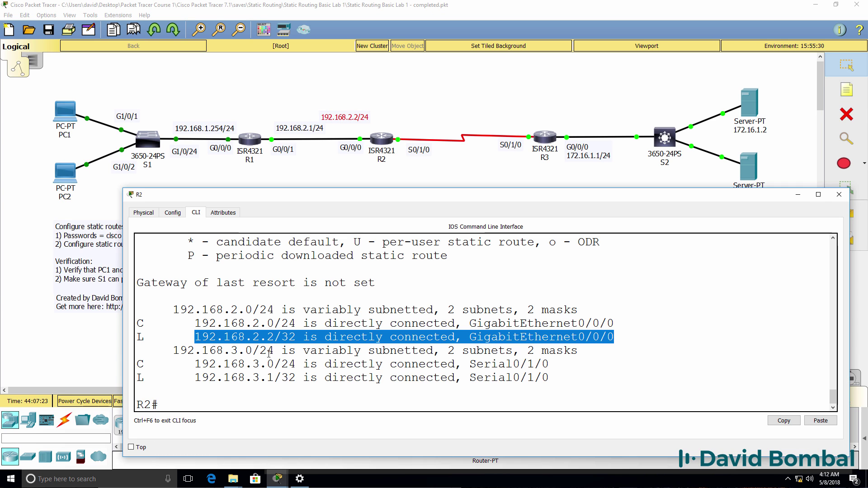
left_click_drag(258, 346, 276, 330)
left_click_drag(280, 325, 318, 324)
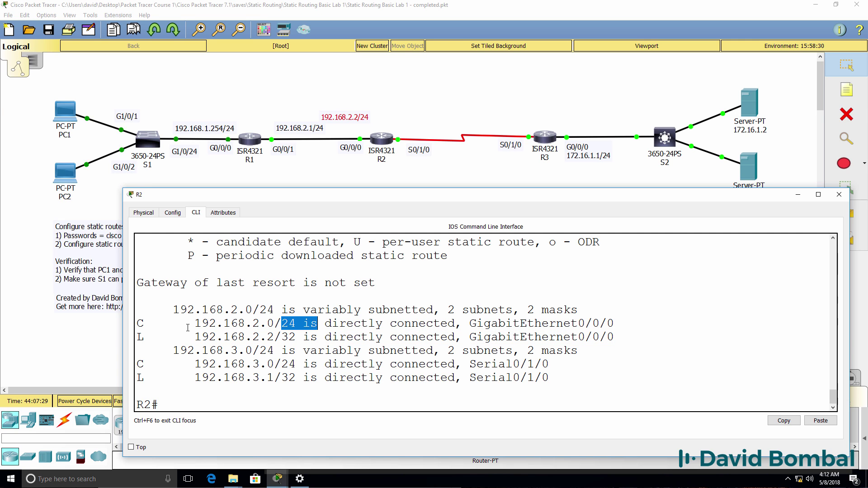
left_click_drag(187, 323, 332, 324)
type("sh ru")
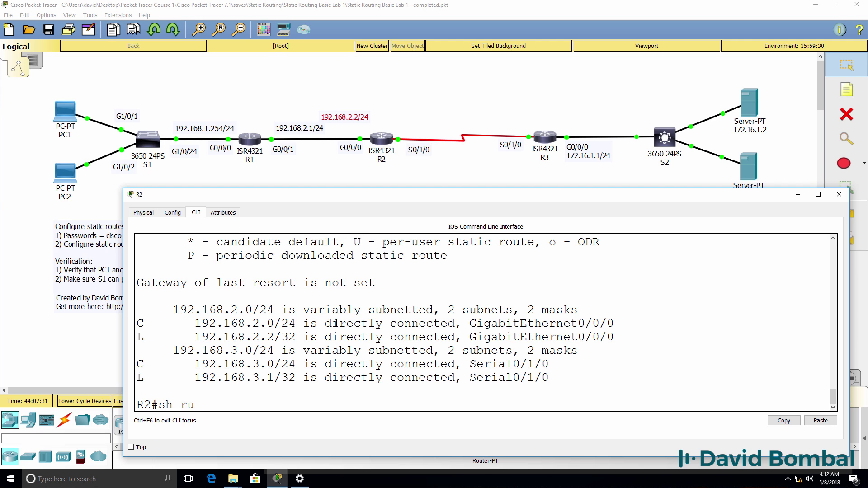
type("n")
key("Return")
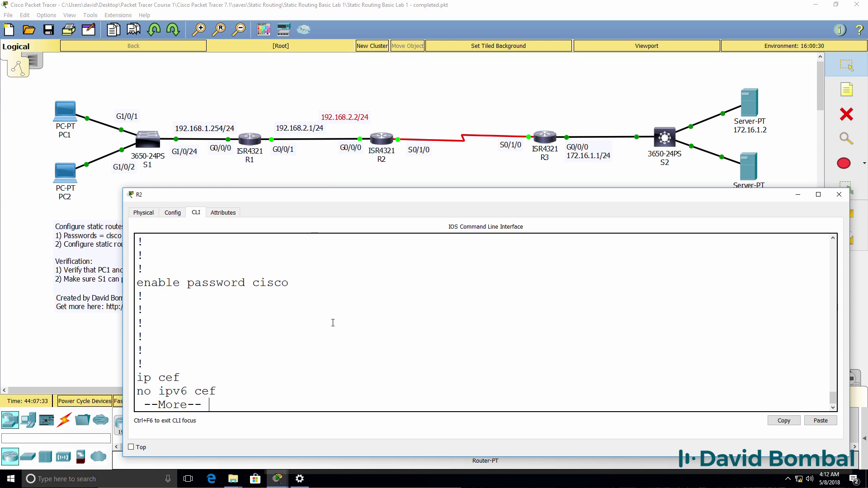
key("space")
scroll(333, 323, "up", 2)
scroll(329, 323, "up", 3)
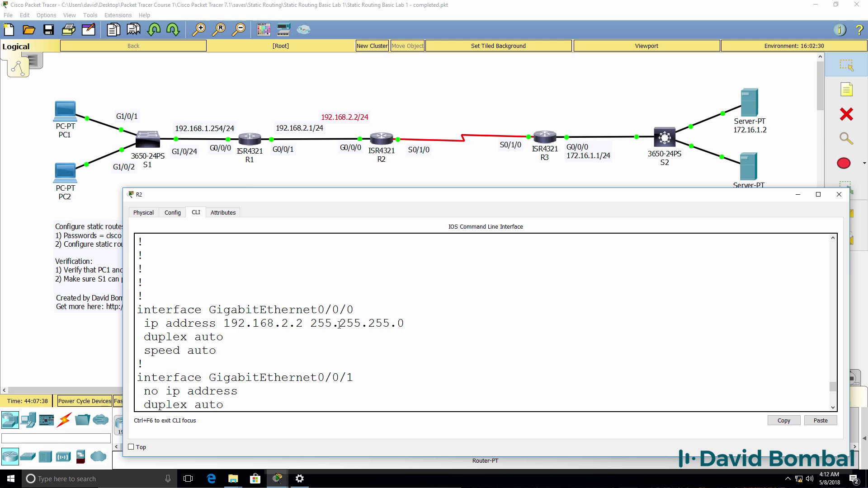
left_click_drag(303, 323, 224, 323)
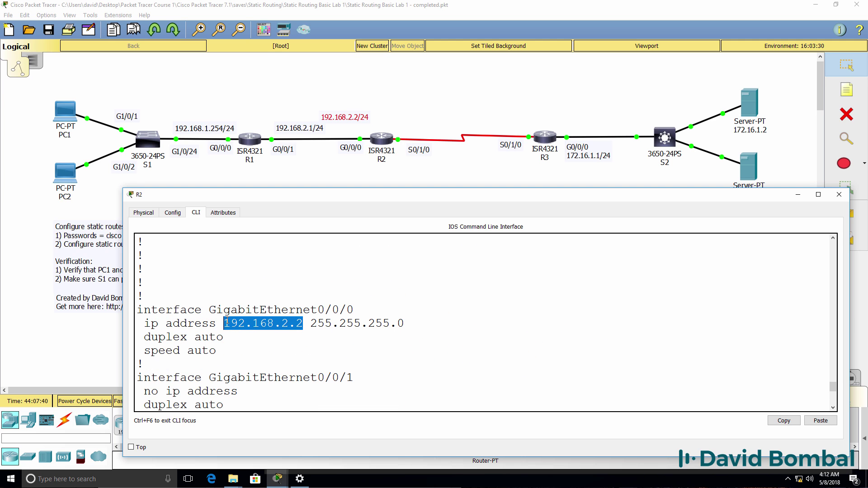
left_click_drag(353, 309, 209, 309)
left_click_drag(312, 323, 405, 324)
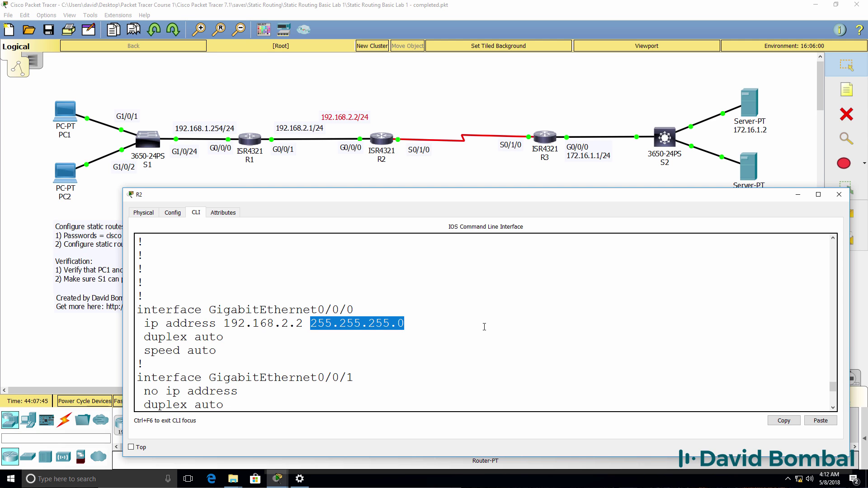
type("sh ip r")
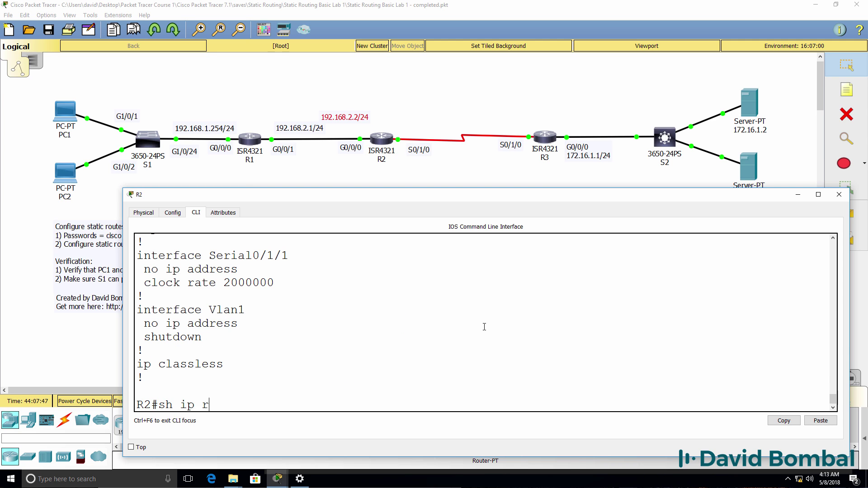
type("oute")
key("Return")
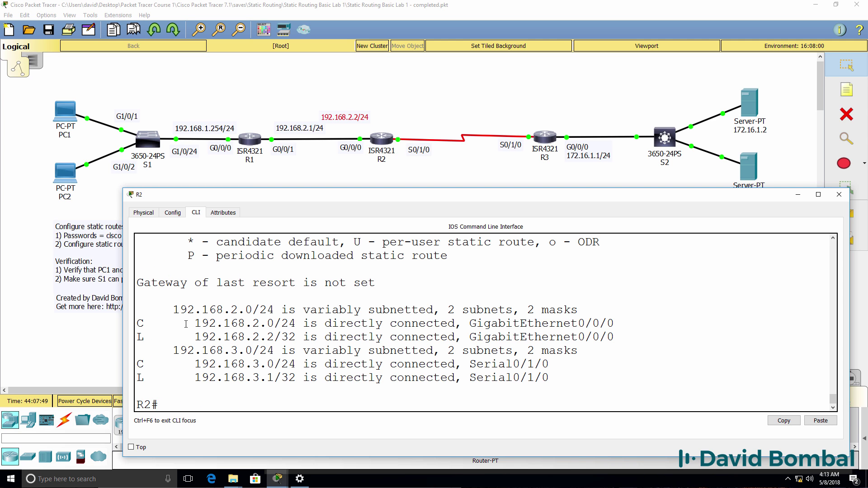
left_click_drag(186, 324, 310, 324)
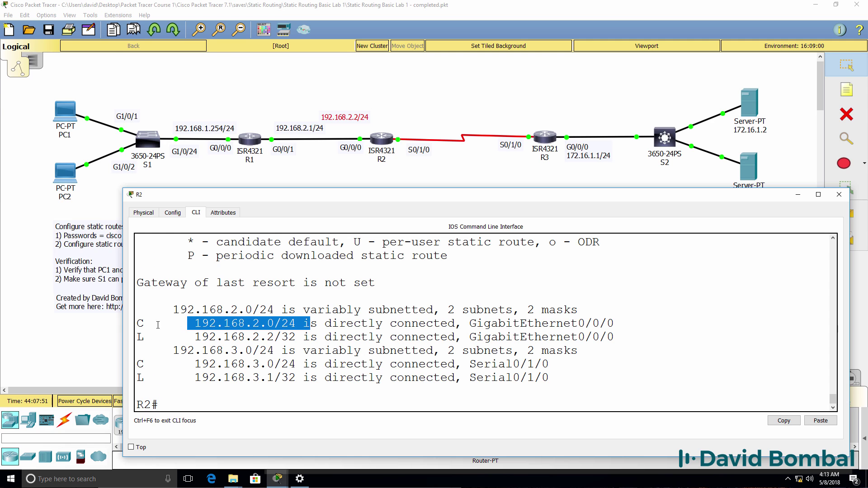
left_click_drag(157, 325, 128, 321)
left_click_drag(190, 335, 275, 338)
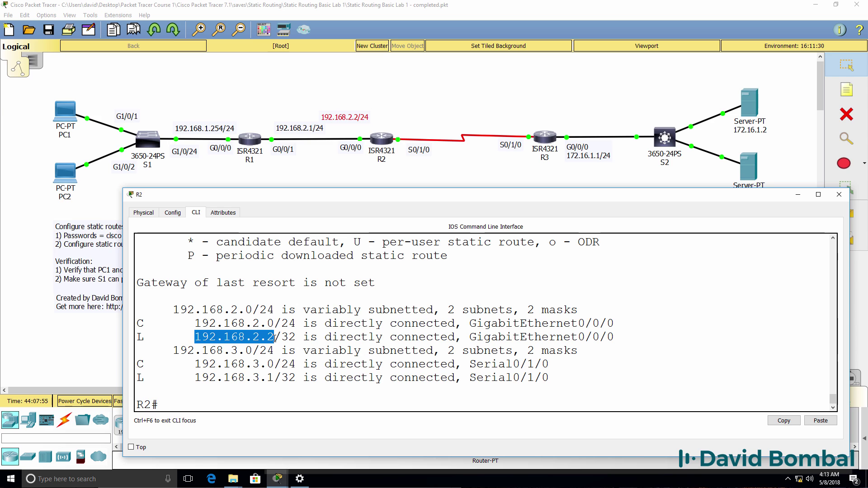
left_click_drag(194, 364, 275, 366)
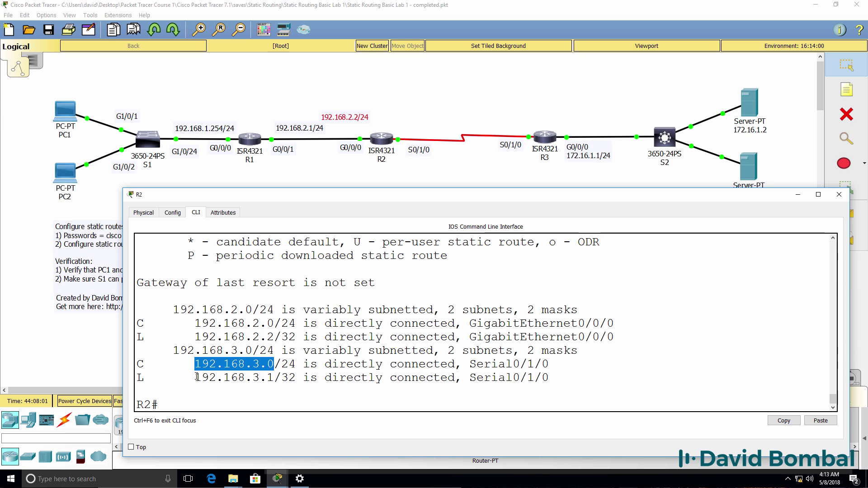
left_click_drag(197, 376, 310, 365)
left_click(283, 364)
left_click_drag(470, 364, 555, 369)
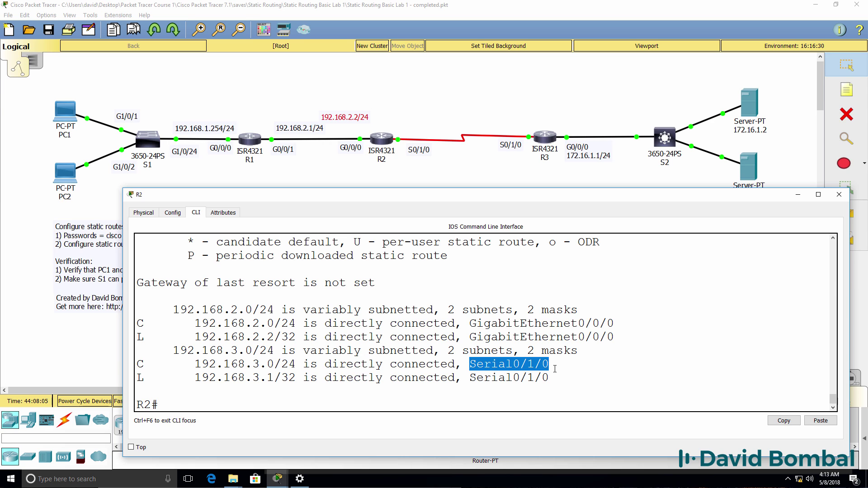
Step: Place a 192.168.3.1/24 note beside R2's serial link
left_click(847, 96)
left_click(388, 118)
type("192.168")
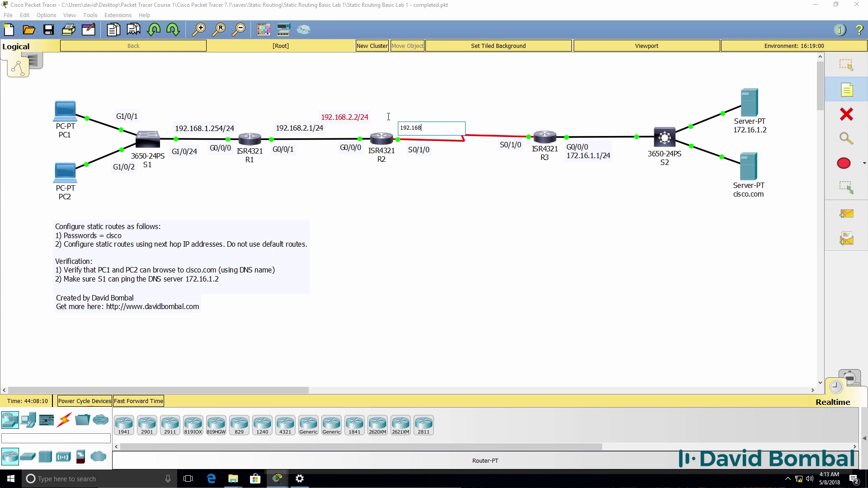
type(".3.1/24")
Step: Run show run on R2 to confirm Serial0/1/0 is configured with 192.168.3.1
left_click(278, 479)
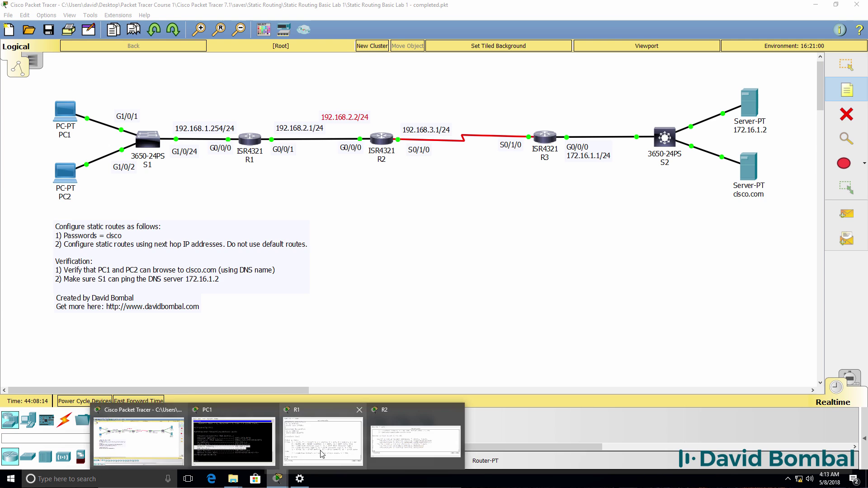
left_click(416, 451)
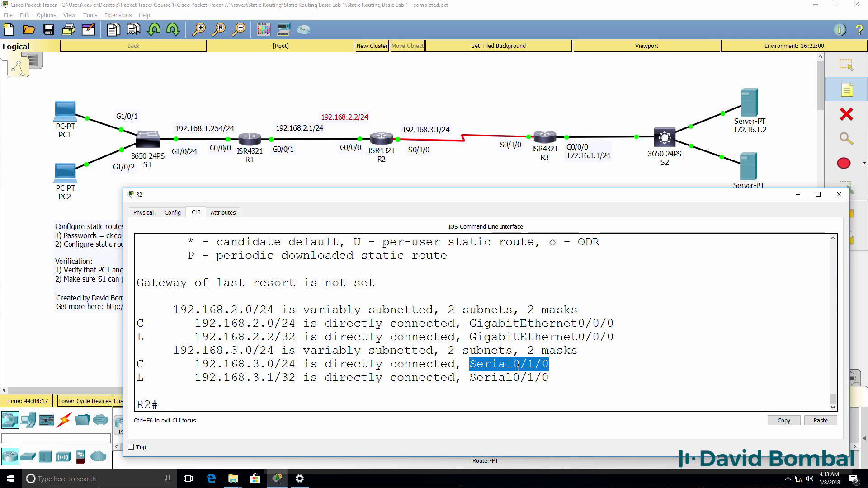
type("sh run")
key("Return")
key("space")
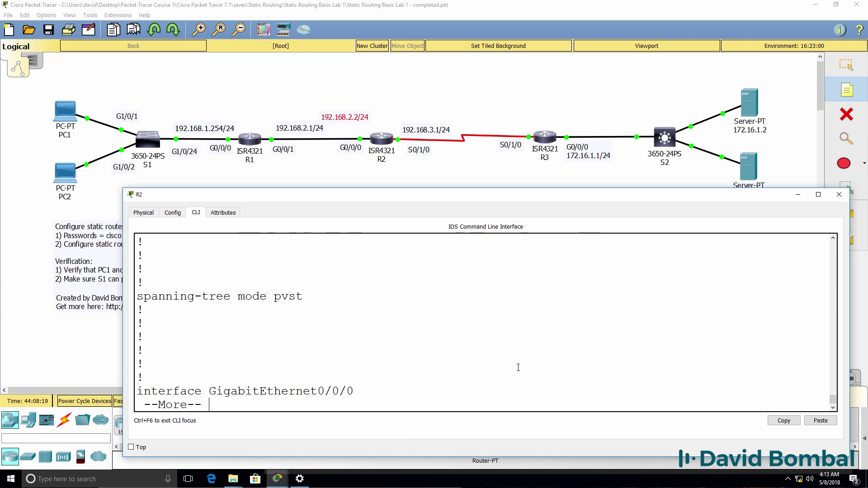
key("space")
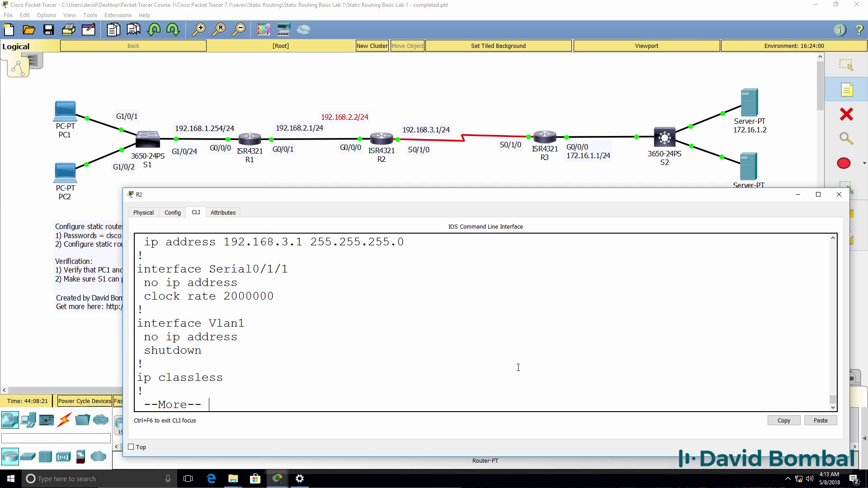
scroll(518, 367, "up", 3)
left_click_drag(414, 348, 104, 336)
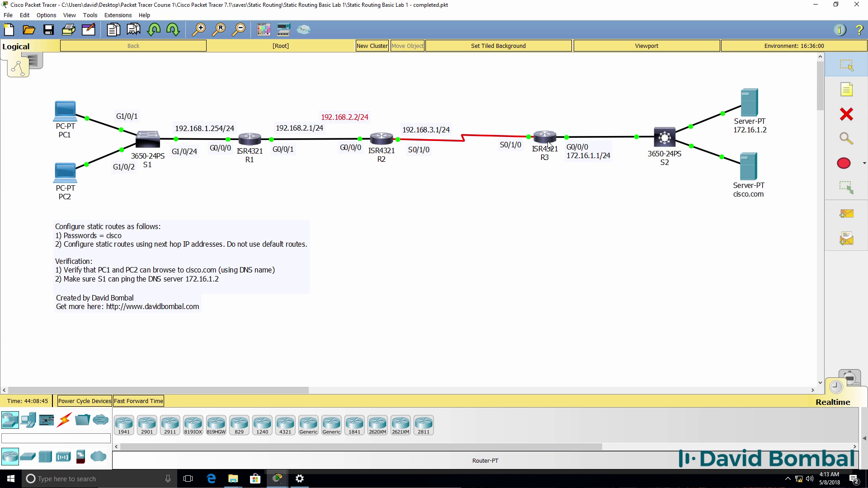
Step: Open R3's CLI and enter privileged mode with the enable password
left_click(545, 138)
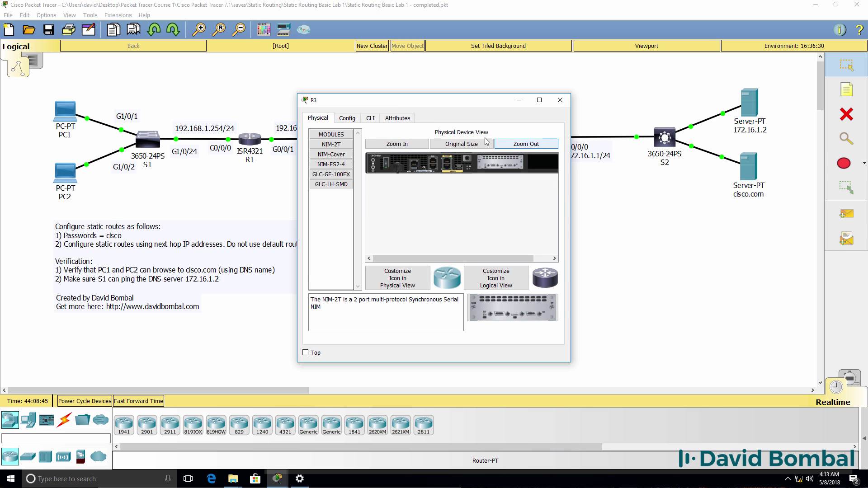
left_click(369, 117)
left_click_drag(571, 175, 838, 175)
left_click_drag(723, 101, 740, 190)
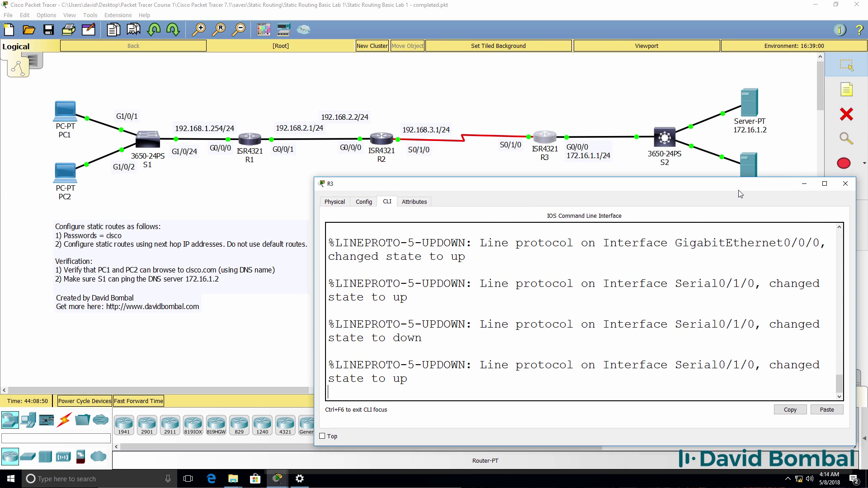
key("Return")
key("Return")
type("en")
key("Return")
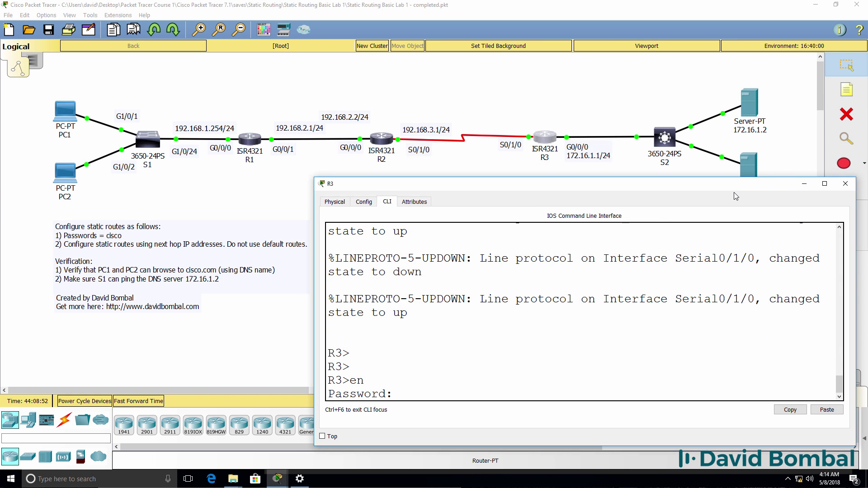
type("cisco")
key("Return")
Step: List R3's interfaces: G0/0/0 at 172.16.1.1 and Serial0/1/0 at 192.168.3.2
type("sh ip int br")
key("Return")
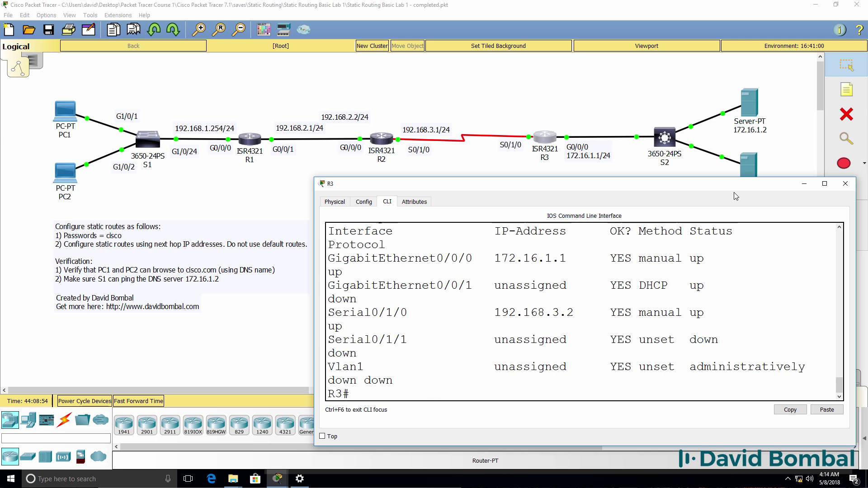
left_click_drag(314, 303, 168, 304)
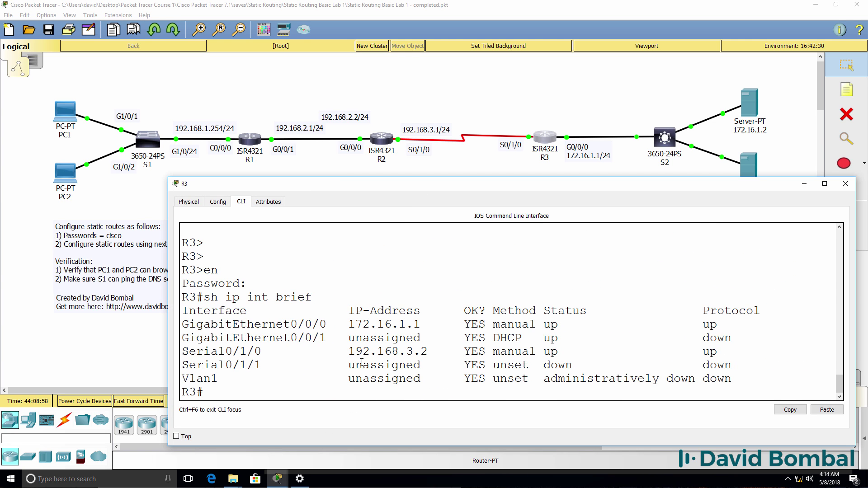
left_click_drag(349, 324, 459, 327)
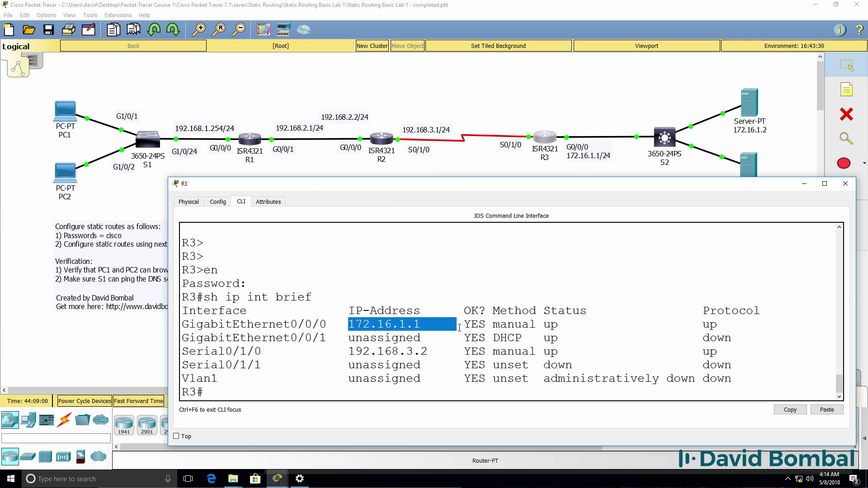
left_click_drag(332, 325, 291, 325)
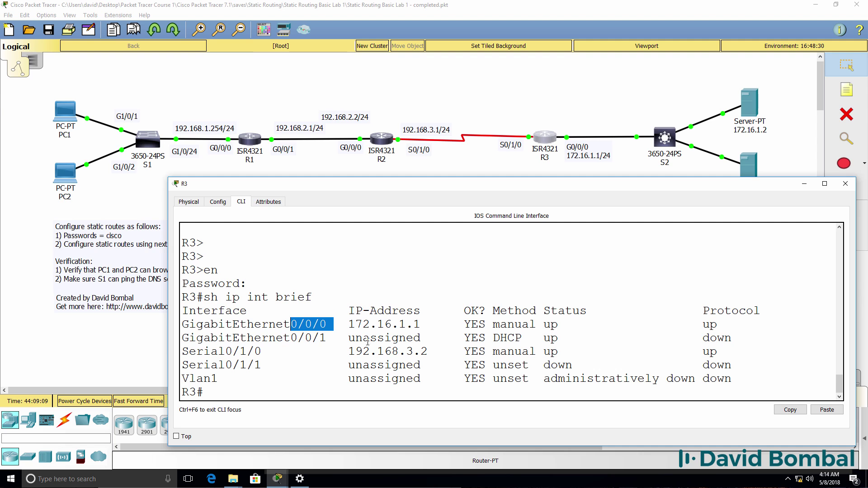
left_click_drag(347, 351, 450, 351)
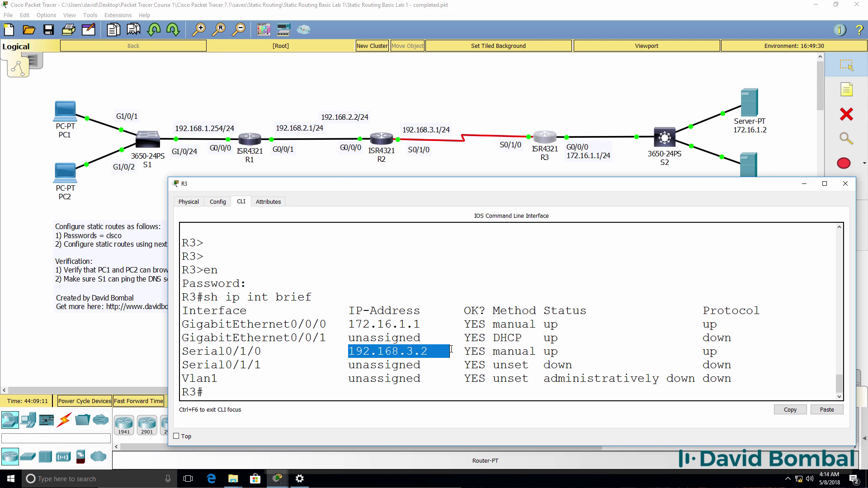
left_click_drag(277, 351, 163, 355)
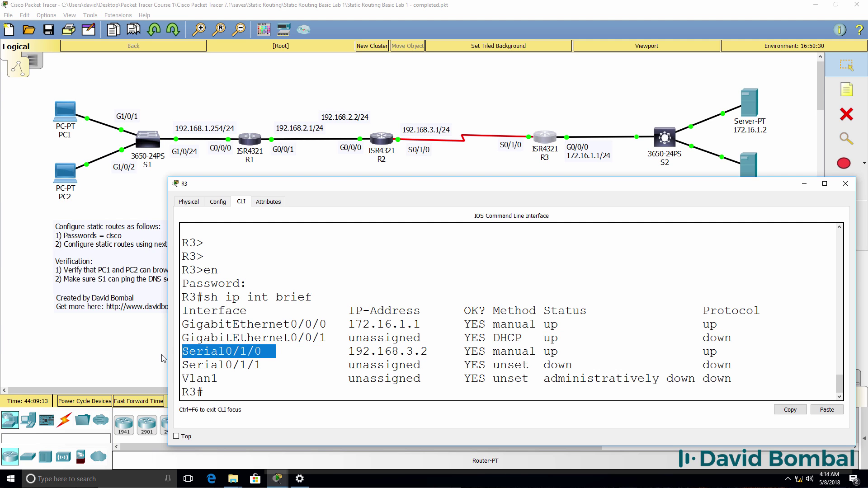
Step: Display R3's routing table, noting the local 192.168.3.2 route on Serial0/1/0 with /24 prefix
type("sh ip rout")
key("Return")
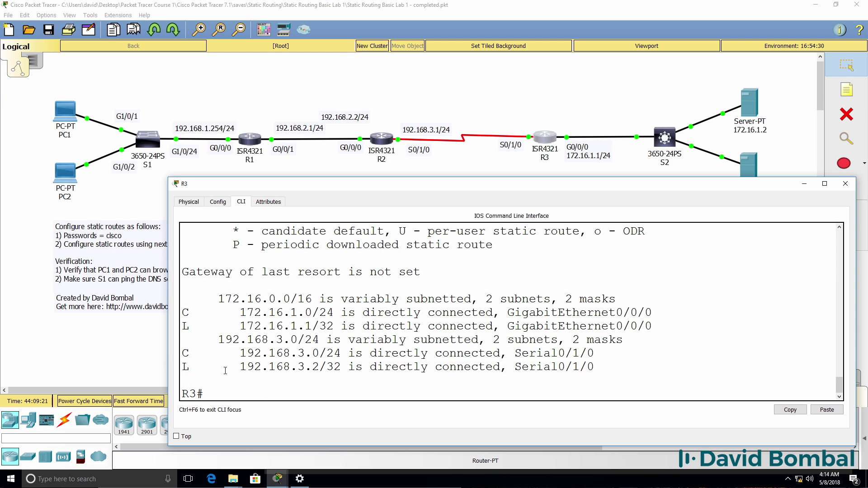
left_click_drag(225, 370, 327, 371)
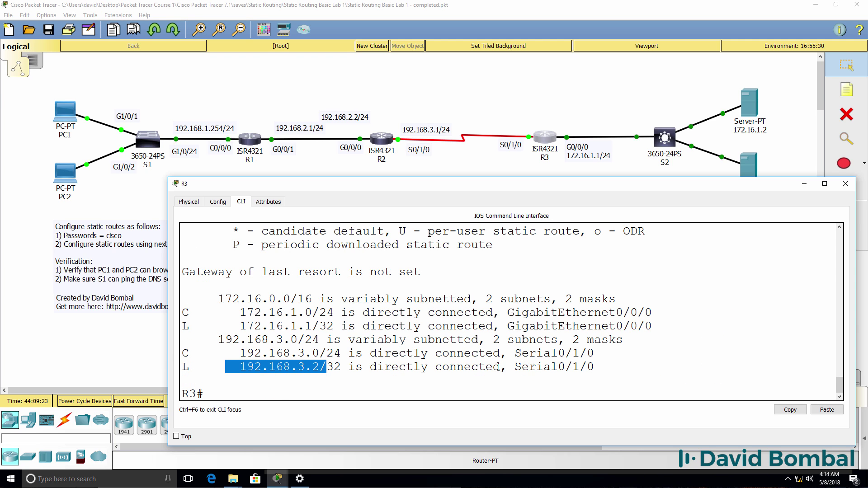
left_click_drag(500, 368, 606, 367)
left_click_drag(325, 353, 347, 353)
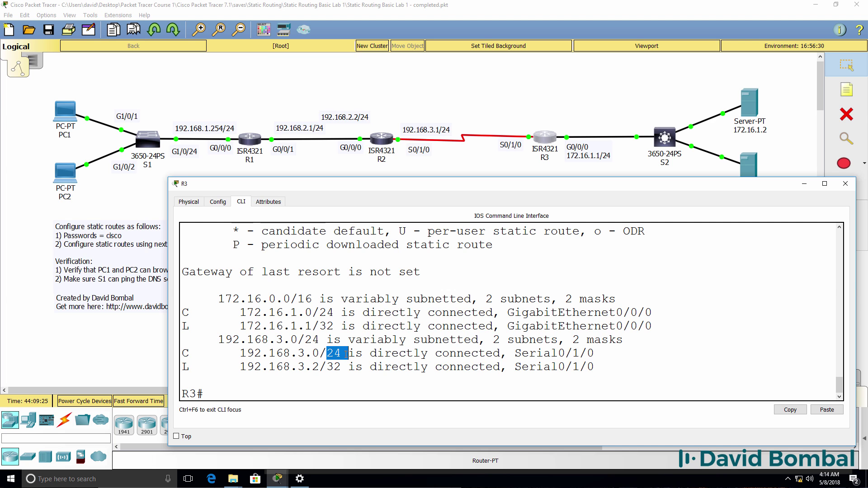
Step: Place a 192.168.3.2/24 note beside R3's serial interface
left_click(846, 90)
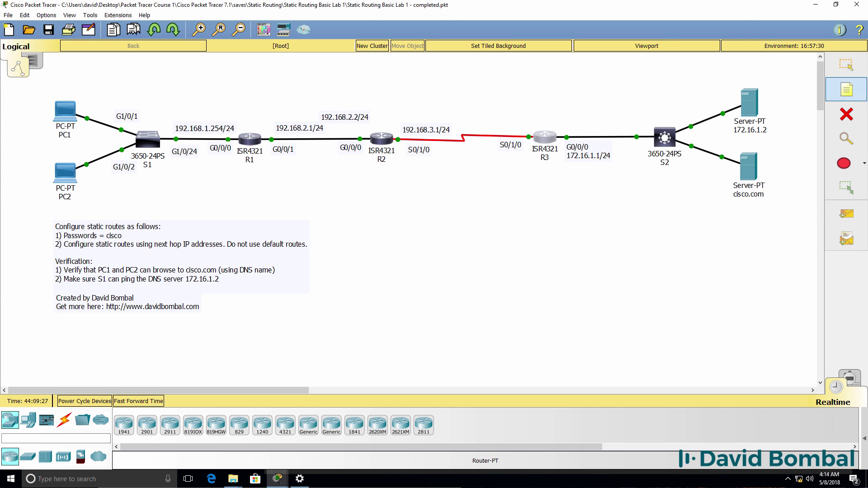
left_click(485, 123)
type("192.168")
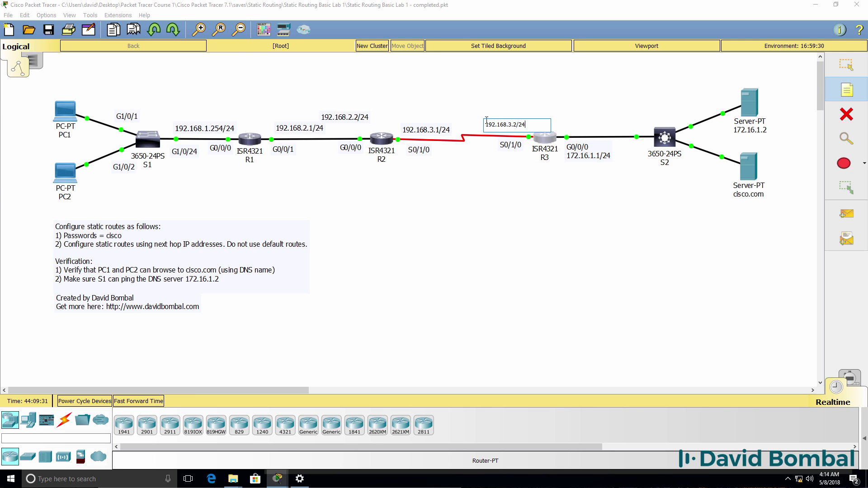
type(".3.2/24")
key("Escape")
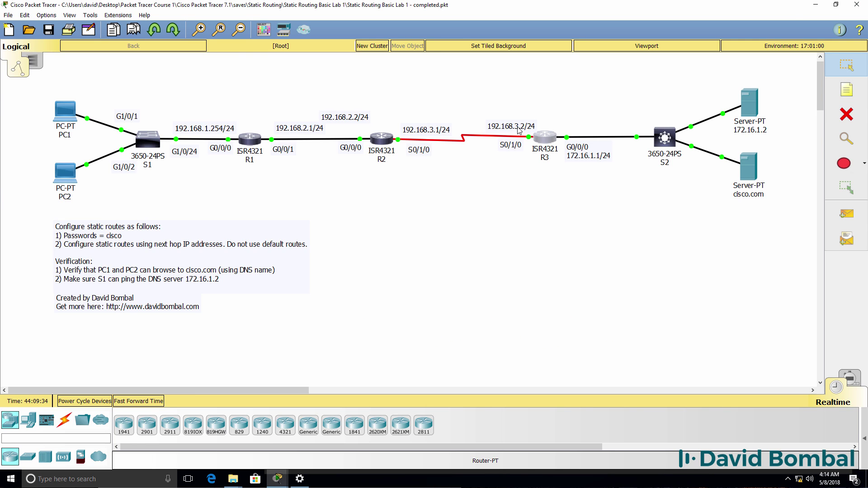
Step: Run 'sh ip prot' and 'sh ip route' on R1 to show its connected 192.168.1.0/24 and 192.168.2.0/24 networks
mouse_move(278, 478)
left_click(218, 436)
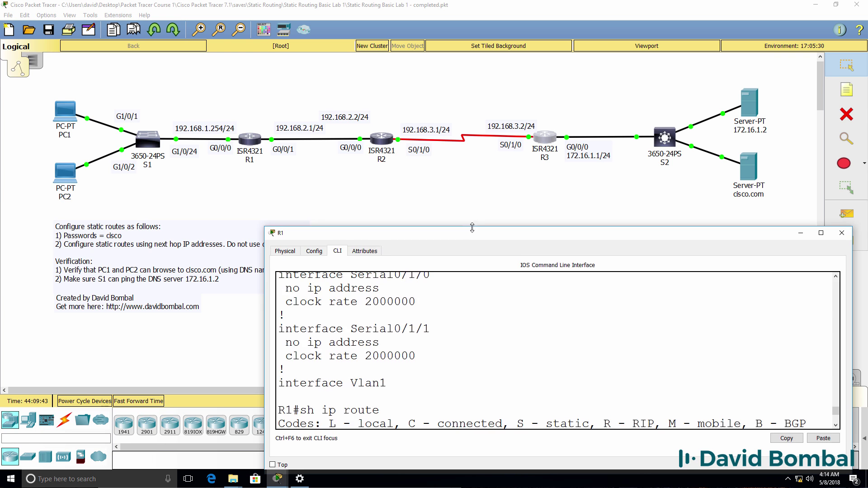
left_click_drag(474, 184, 324, 177)
type("sh ip prot")
key("Return")
key("Return")
key("Return")
key("Return")
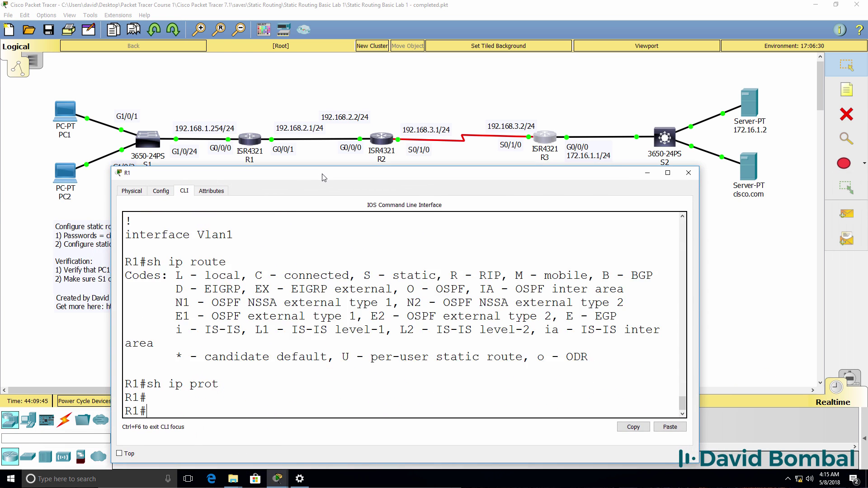
type("sh ip route")
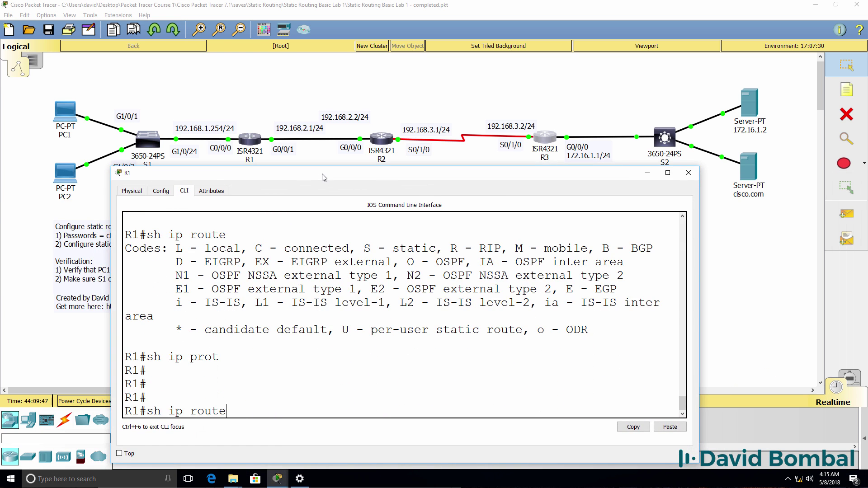
key("Return")
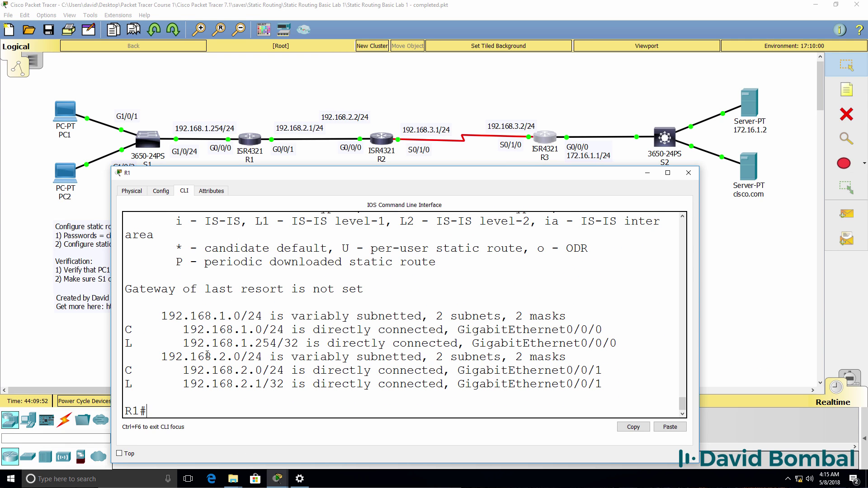
left_click_drag(362, 172, 266, 200)
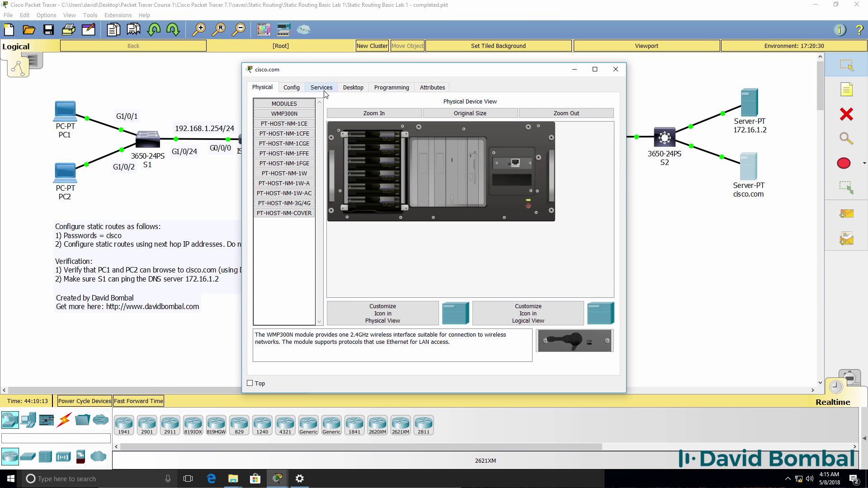
Step: Check the cisco.com server's gateway 172.16.1.1 and FastEthernet0 mask 255.255.255.0, then close it
left_click(291, 87)
left_click_drag(430, 177, 334, 172)
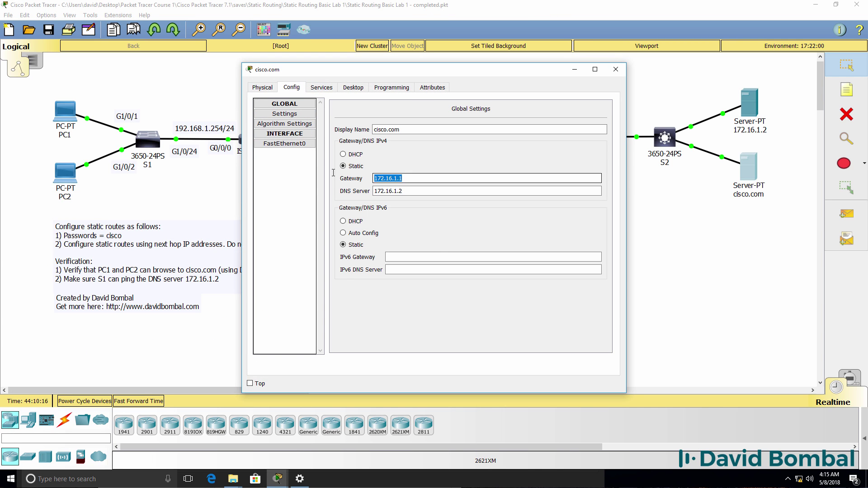
left_click(284, 143)
left_click_drag(517, 180, 449, 190)
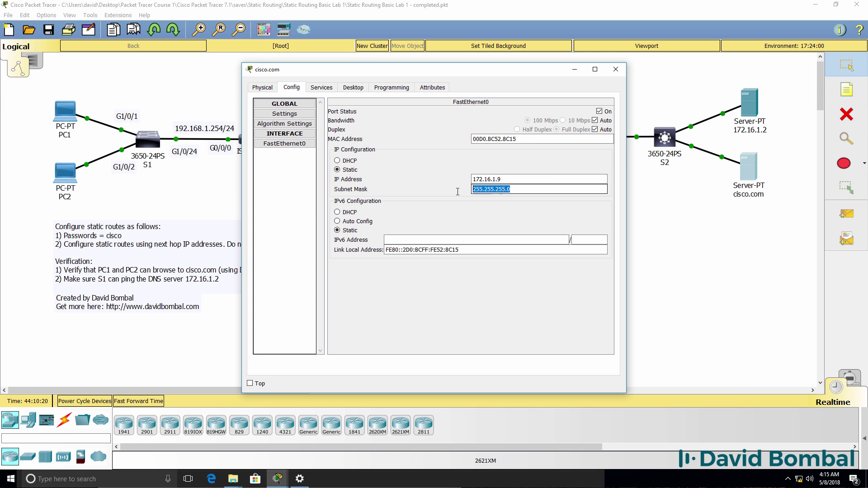
left_click(615, 69)
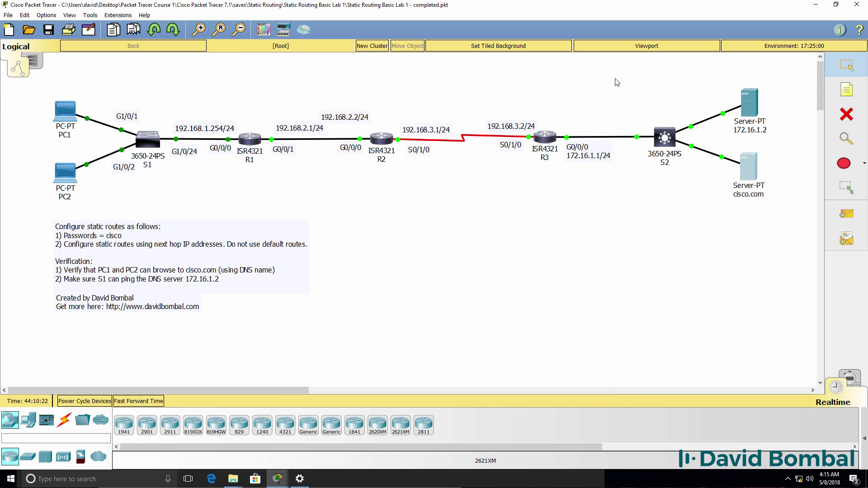
left_click(666, 139)
left_click(371, 118)
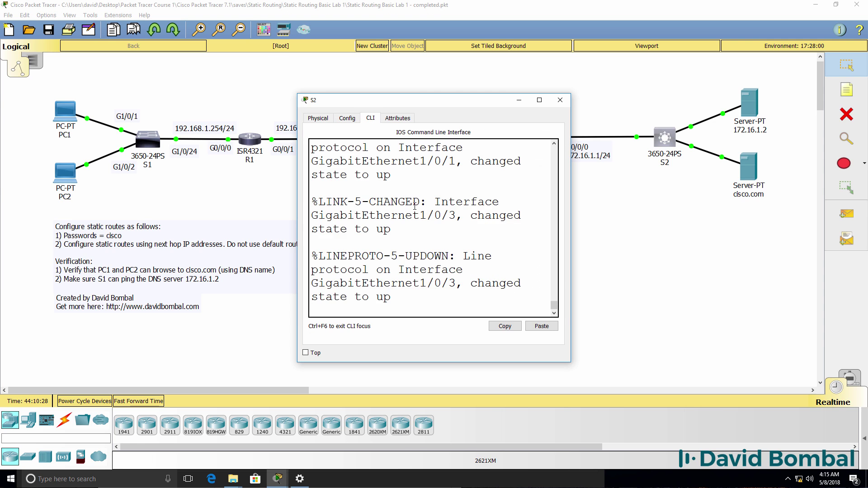
key("Return")
key("Return")
key("Return")
type("en")
key("Return")
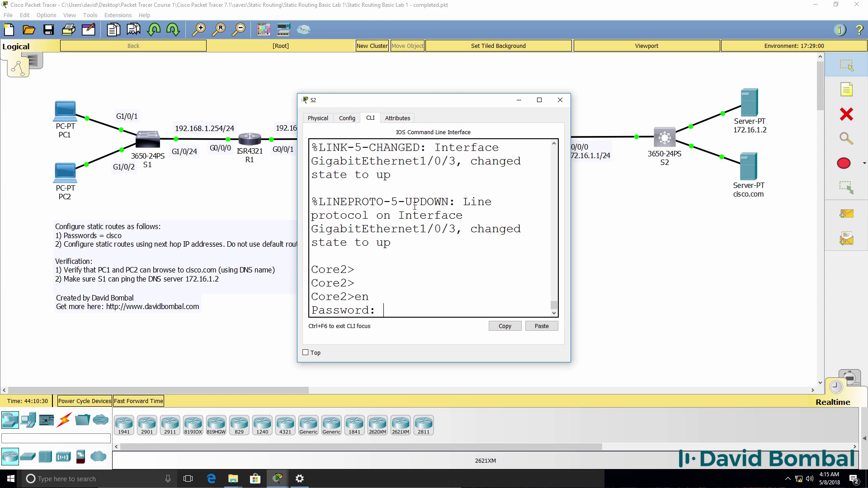
type("cisco")
key("Return")
type("sh run")
key("Return")
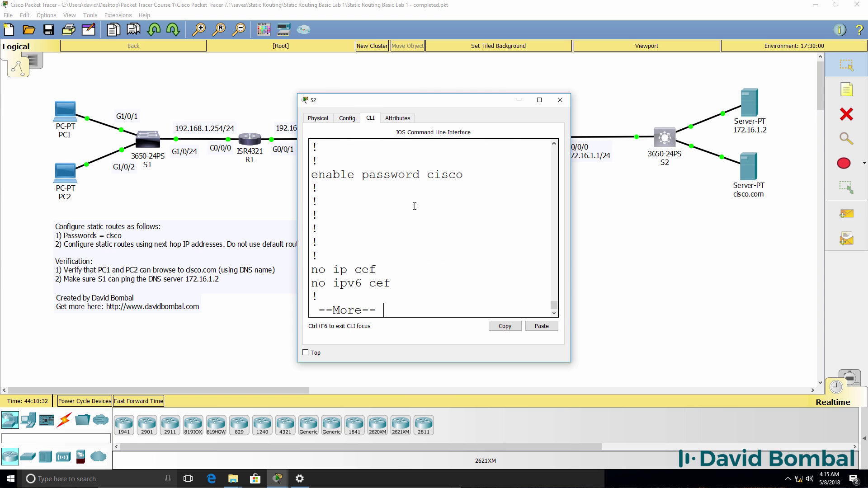
key("space")
left_click_drag(574, 236, 821, 236)
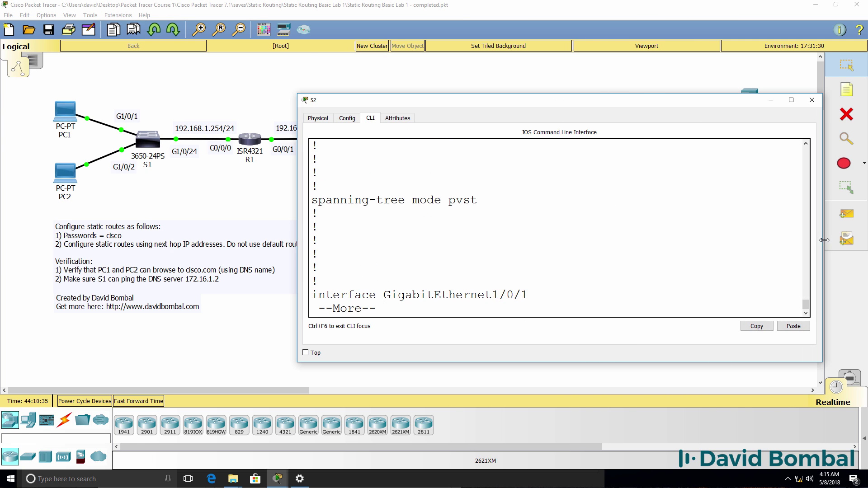
key("space")
key("space")
key("space")
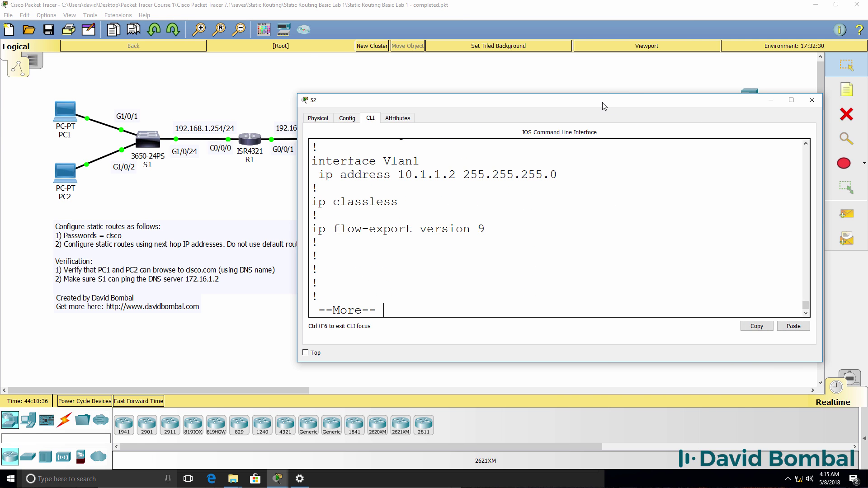
key("space")
left_click_drag(604, 105, 416, 165)
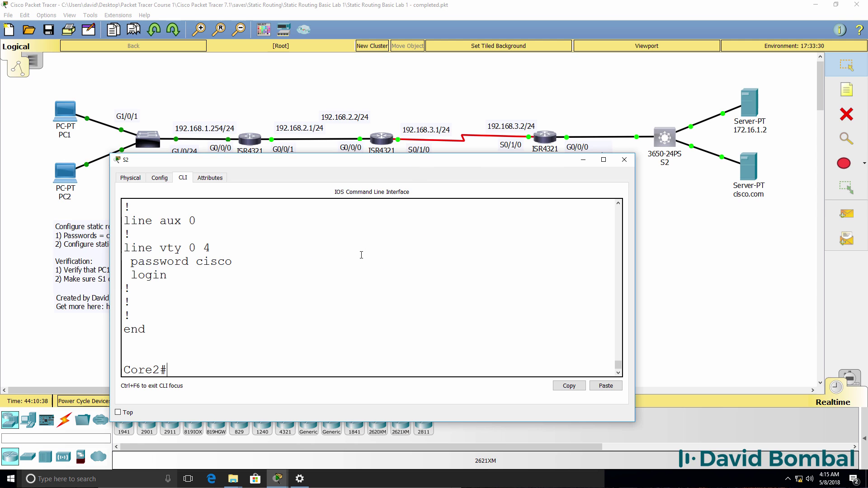
scroll(359, 254, "up", 5)
scroll(360, 254, "up", 1)
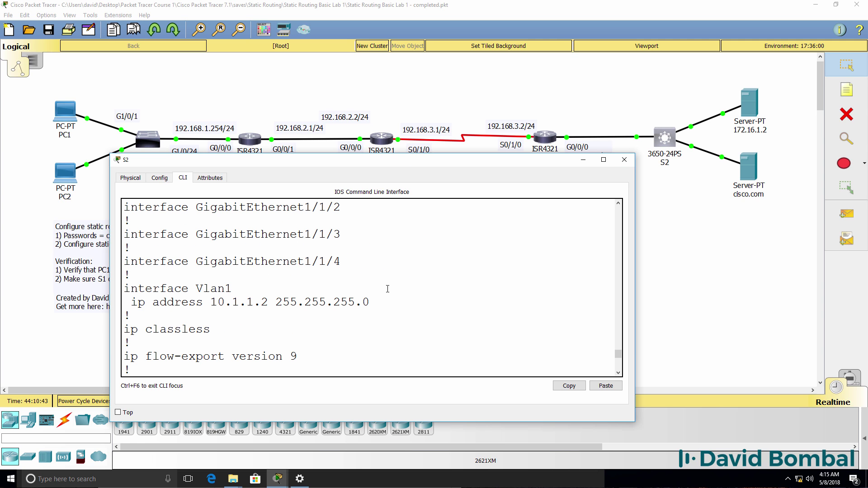
left_click_drag(384, 302, 1, 281)
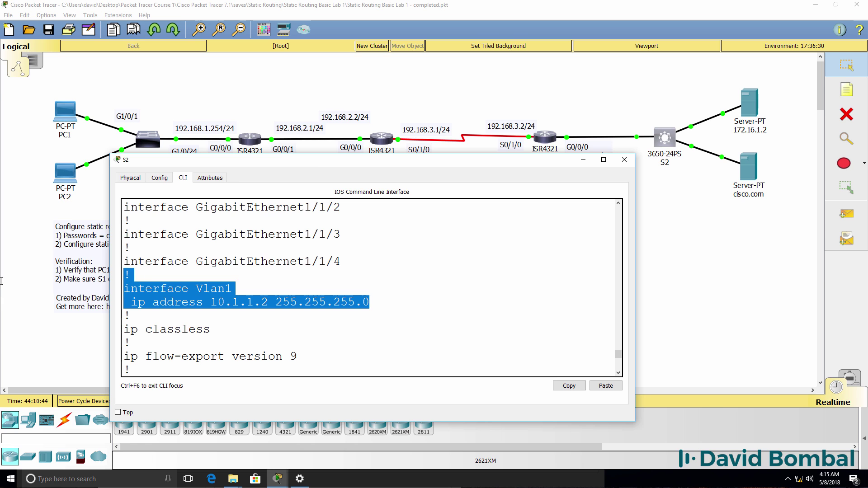
left_click(625, 160)
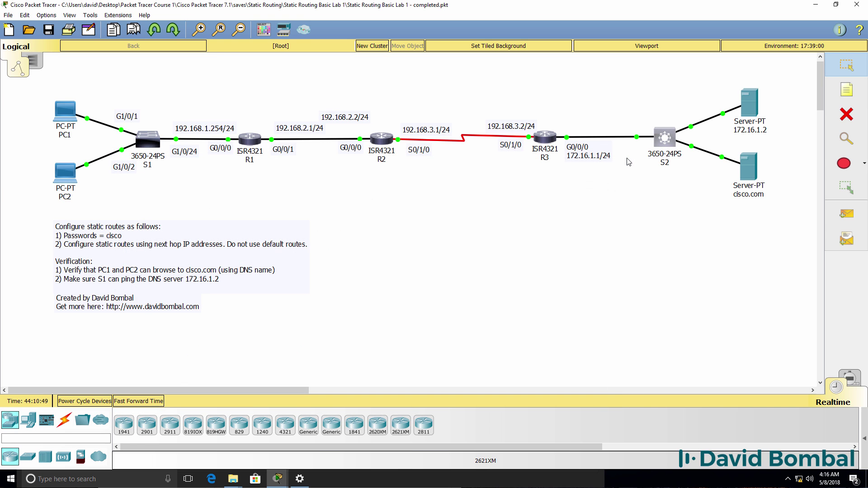
Step: Show R2's and R3's routing tables beside R1's, all listing only connected networks
mouse_move(283, 485)
left_click(273, 441)
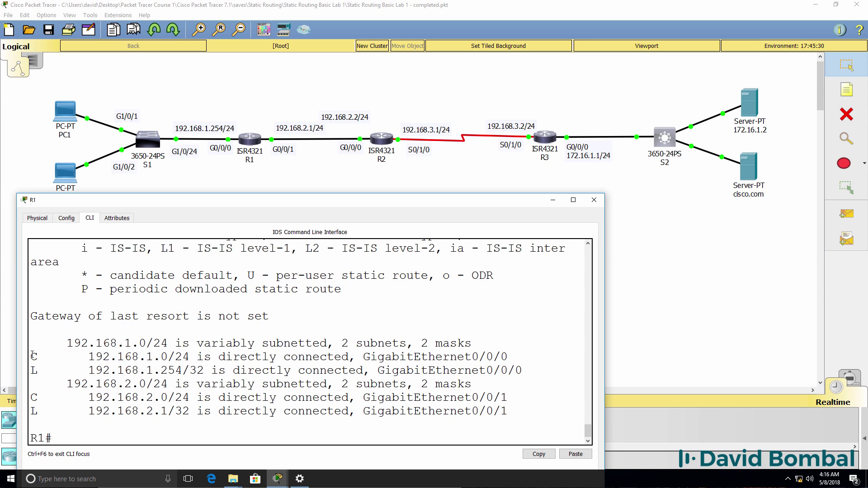
left_click_drag(32, 355, 3, 364)
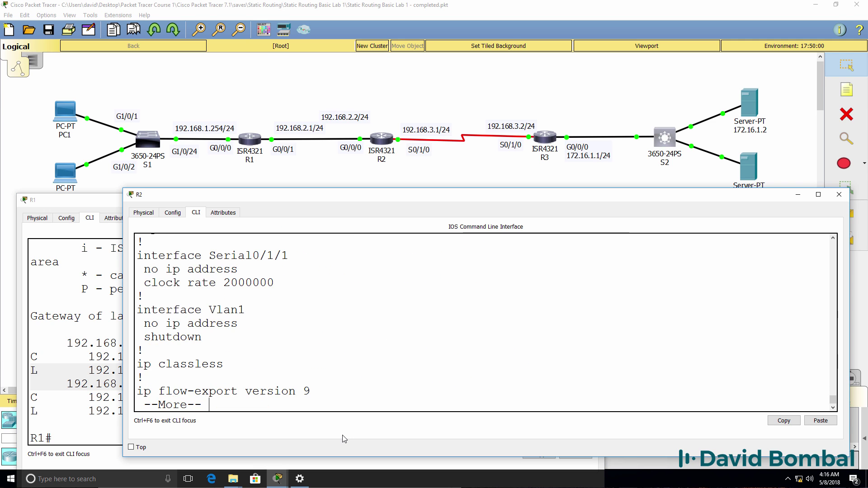
type("qsh ip route")
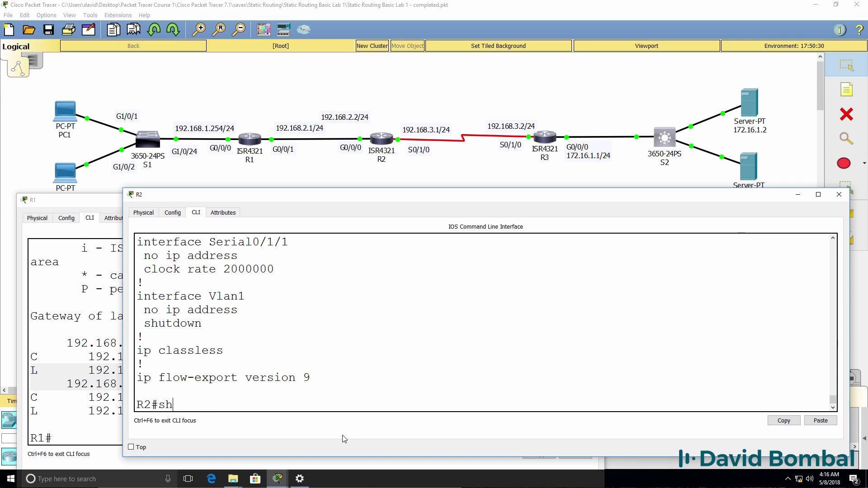
key("Return")
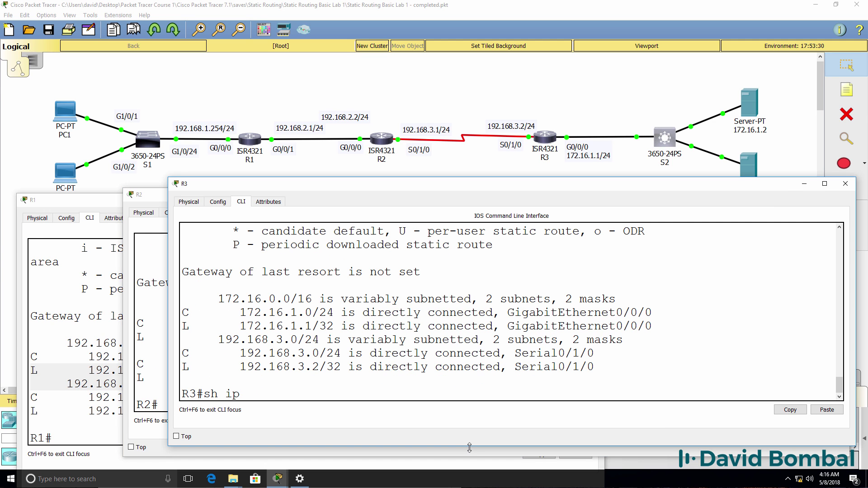
type("route")
key("Return")
left_click_drag(211, 285, 335, 382)
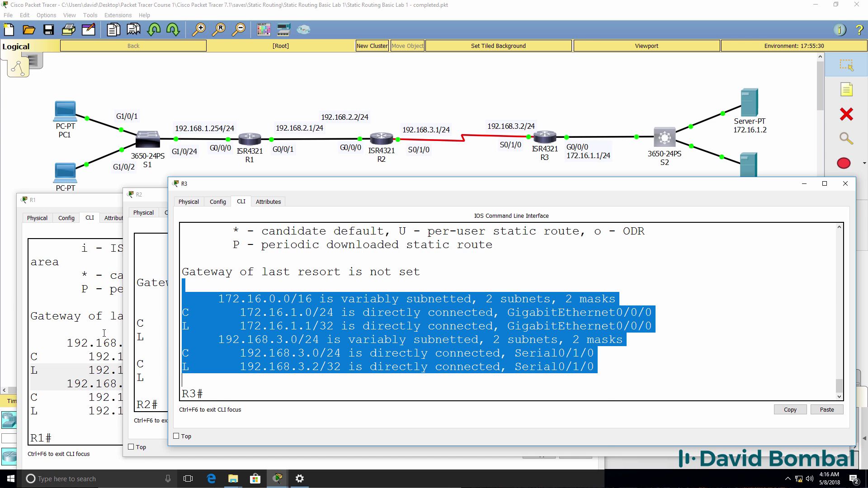
left_click(104, 333)
Step: Enter R1's configuration mode and start 'ip route 192.168.3.0 255.255.255.0', listing next-hop options
type("conf t")
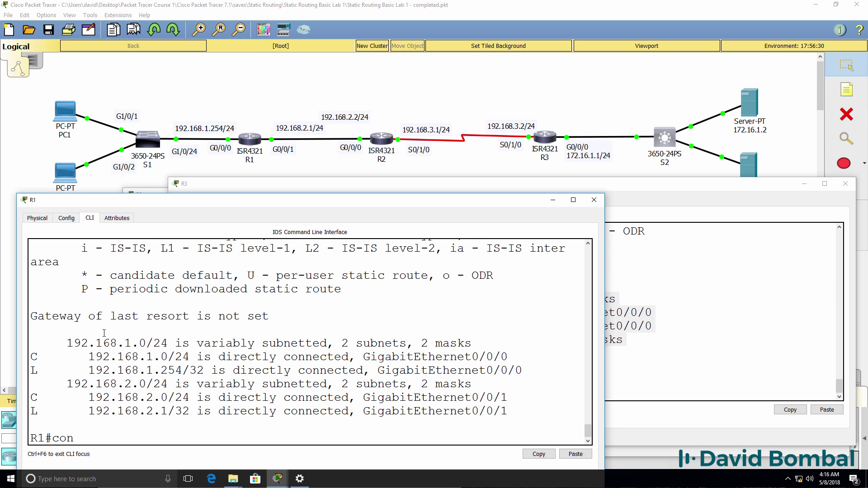
key("Return")
type("ip route ?")
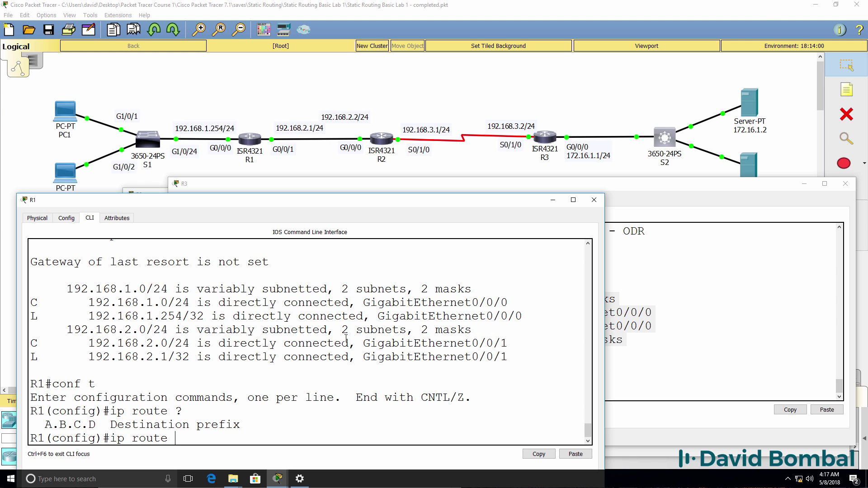
type("92.168.3.0 ?")
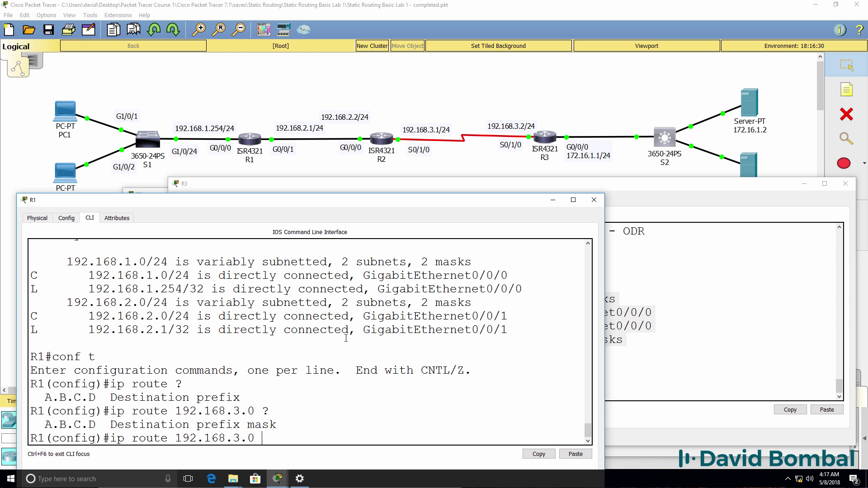
type("255.255.255.0 ?")
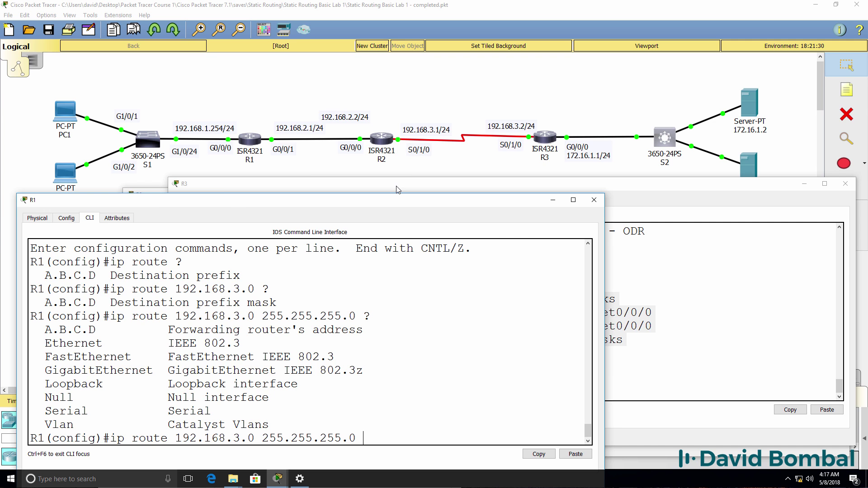
Step: Confirm 192.168.3.0/24 in R3's routing table, then list R1's next-hop options again
left_click(398, 189)
left_click(371, 244)
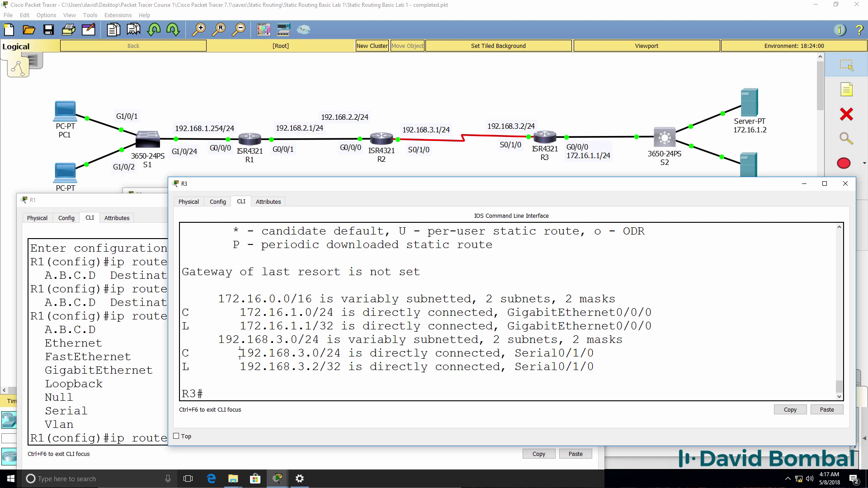
left_click_drag(240, 353, 353, 354)
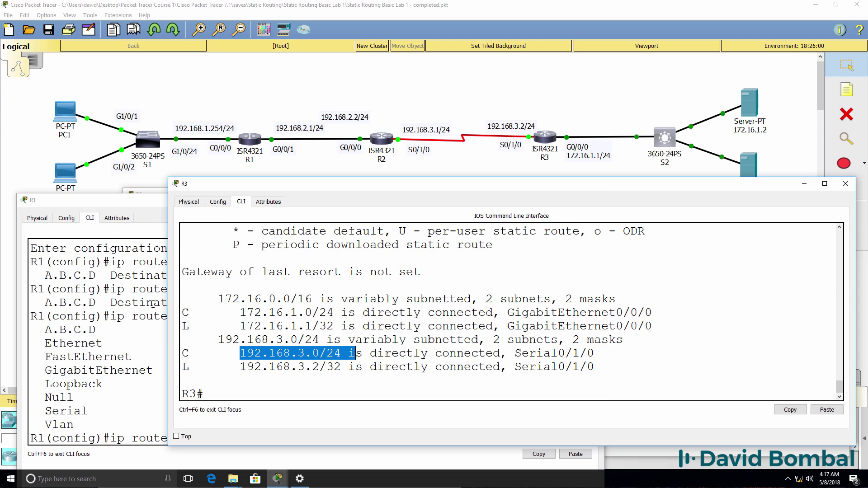
left_click(161, 251)
type("?")
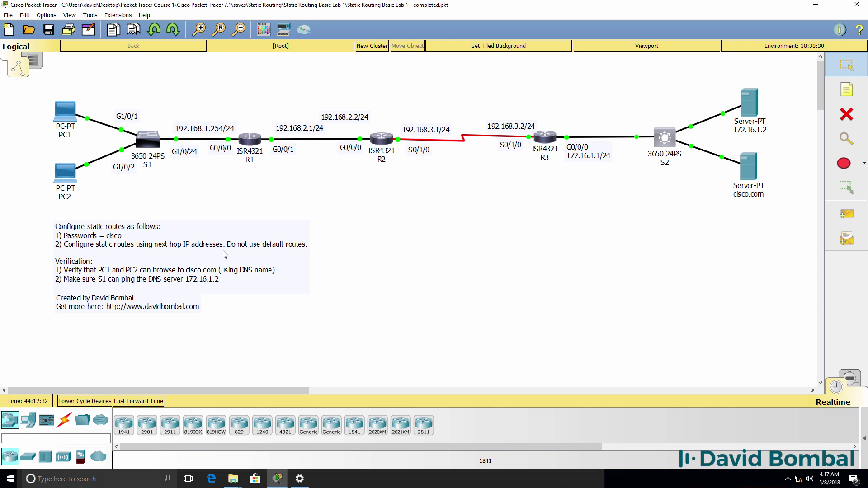
Step: Complete R1's static route to 192.168.3.0/24 via next hop 192.168.2.2 and exit with 'end'
mouse_move(275, 478)
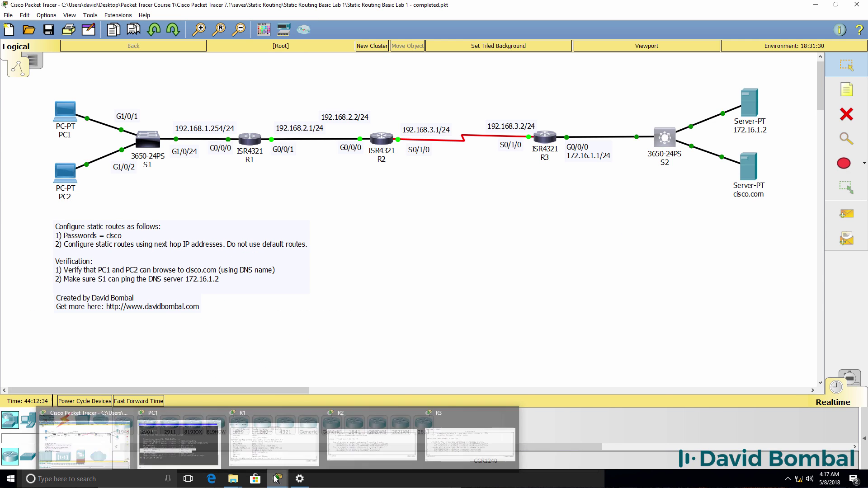
left_click(274, 441)
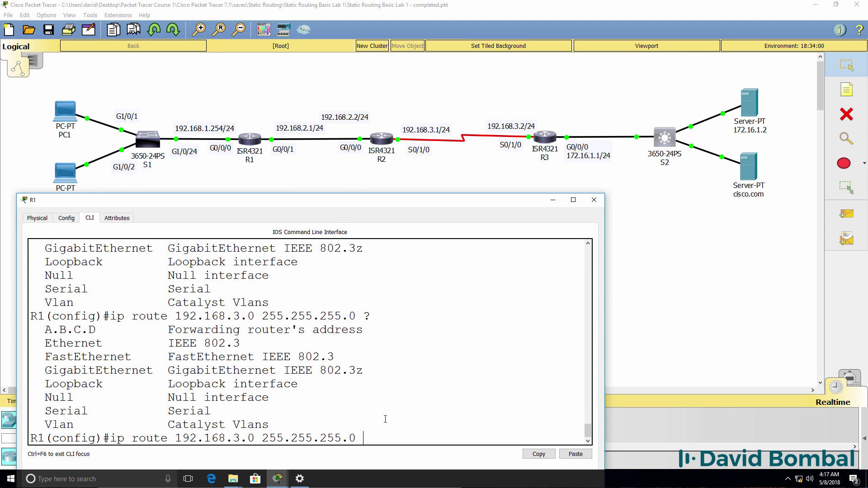
type("192.168.2.2")
type("?")
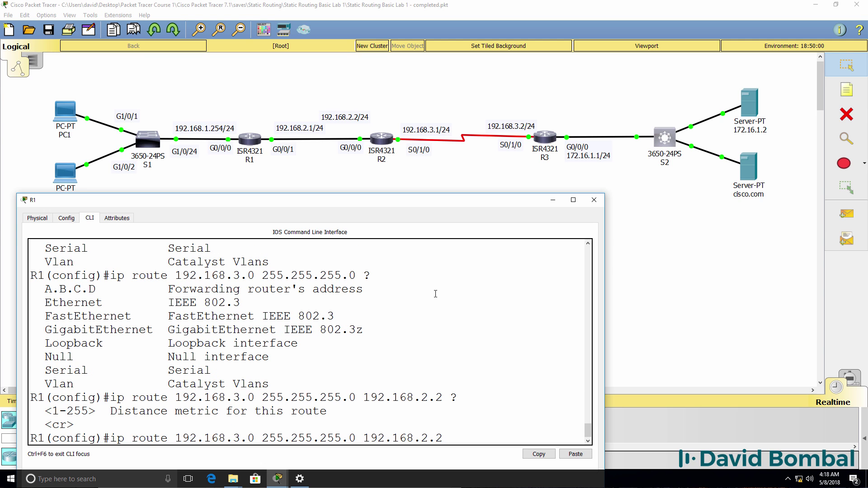
key("Return")
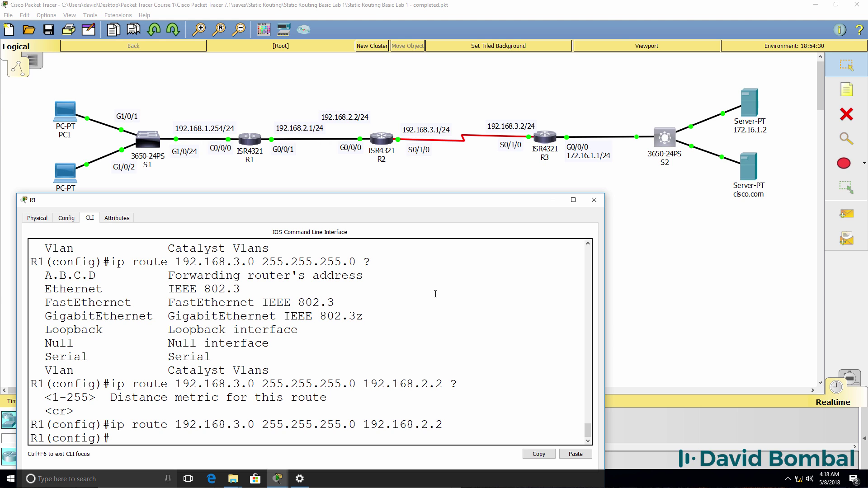
type("end")
key("Return")
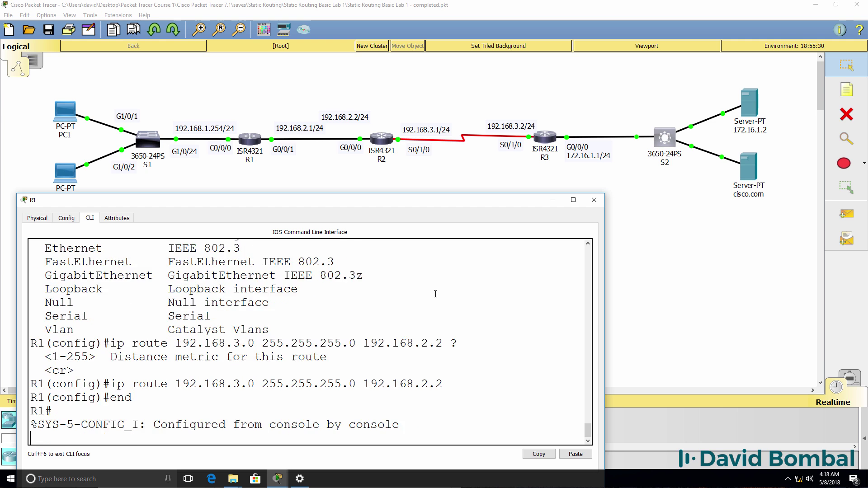
key("Return")
key("Return")
Step: Show R1's routing table, highlighting the S 192.168.3.0/24 [1/0] via 192.168.2.2 entry
type("sh ip route")
key("Return")
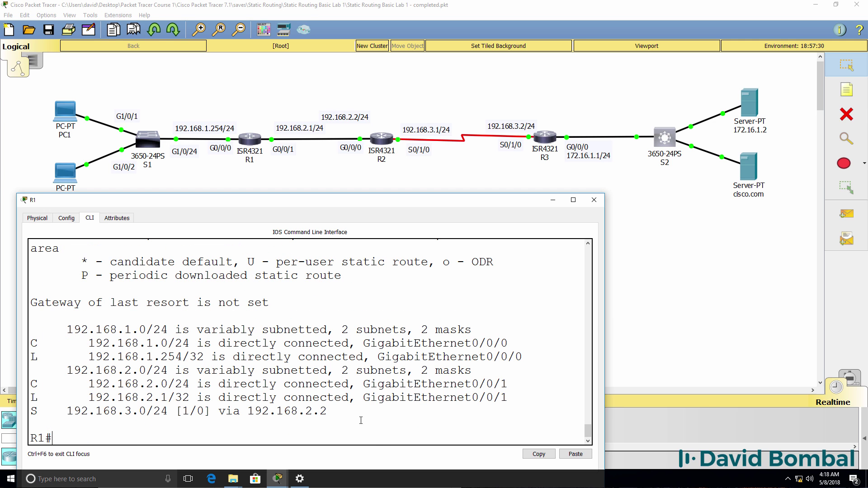
left_click_drag(332, 413, 1, 410)
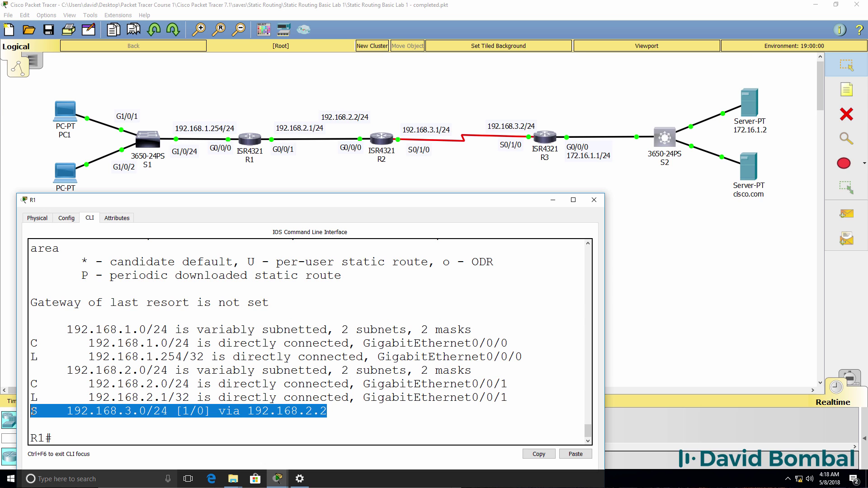
left_click_drag(30, 412, 168, 412)
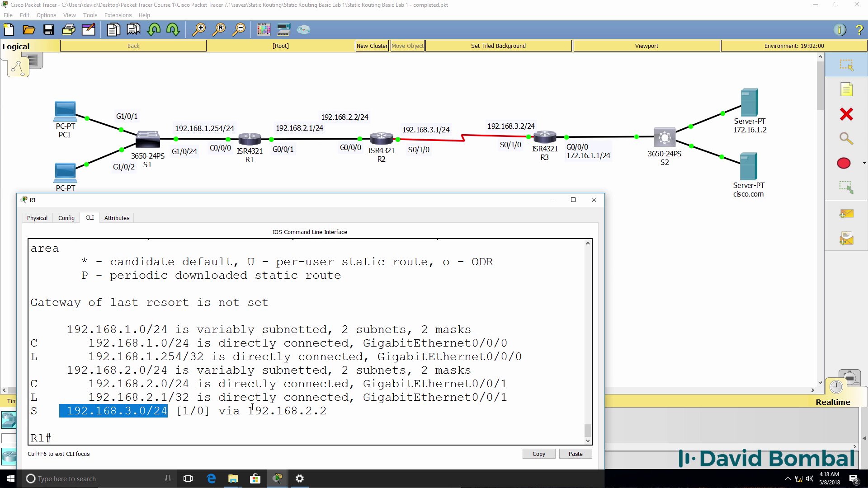
left_click_drag(248, 410, 389, 409)
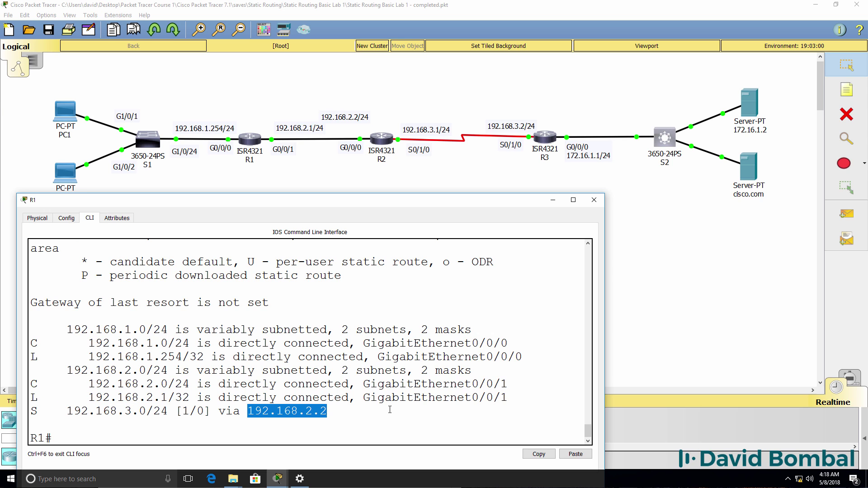
left_click_drag(174, 411, 205, 411)
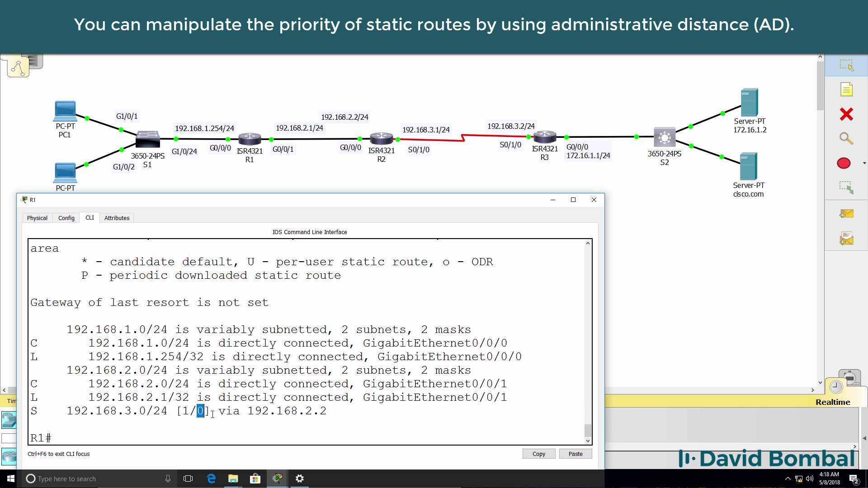
left_click_drag(181, 411, 190, 410)
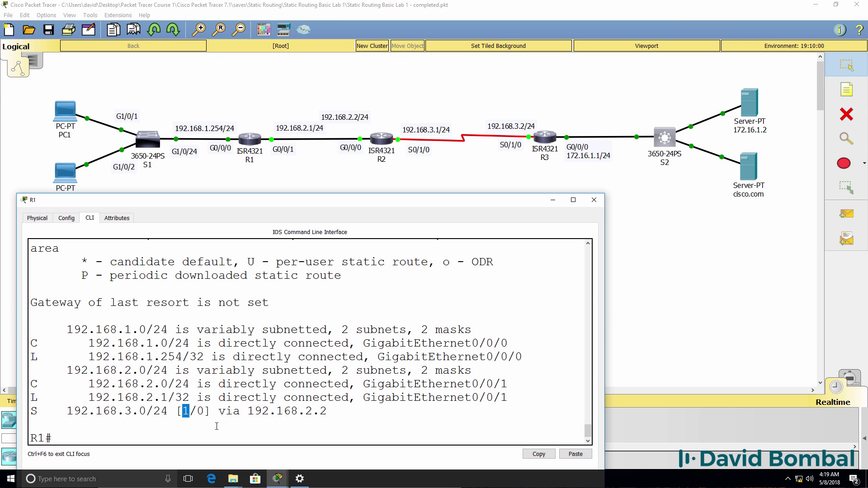
type("ping 192.168")
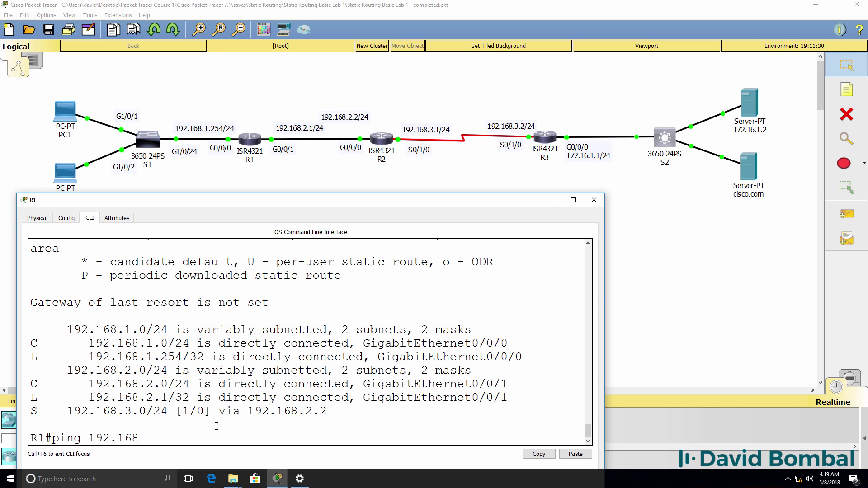
type(".3.1")
Step: From R1, ping 192.168.3.1 and then 192.168.3.2
key("Return")
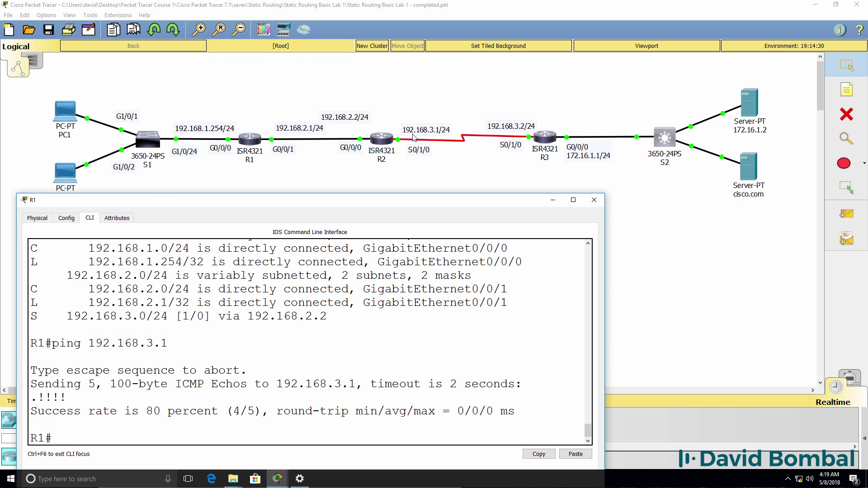
key("Up")
key("BackSpace")
type("2.168.3.")
key("Return")
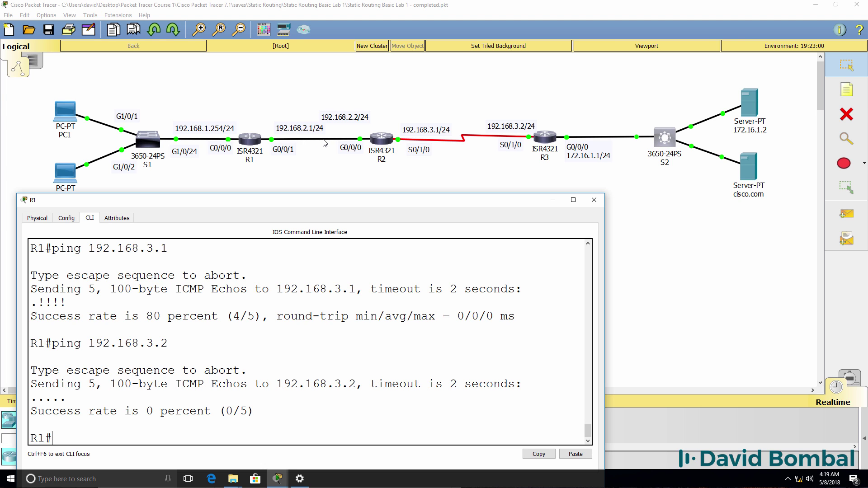
Step: Check R2's routing table for its connected 192.168.2.0/24 route
left_click(278, 479)
left_click(364, 441)
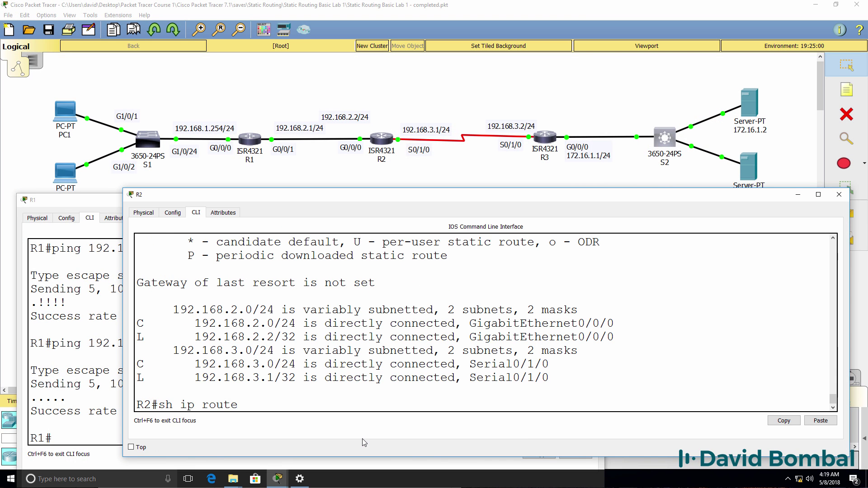
left_click_drag(190, 323, 384, 326)
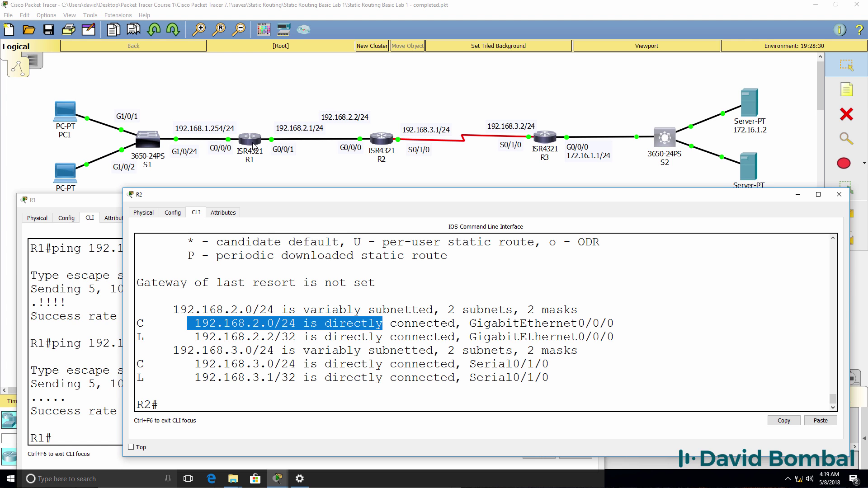
Step: Rerun R1's pings: 192.168.3.1 succeeds at 100%, 192.168.3.2 fails. Then redisplay the routing table
left_click(62, 404)
key("Up")
key("Up")
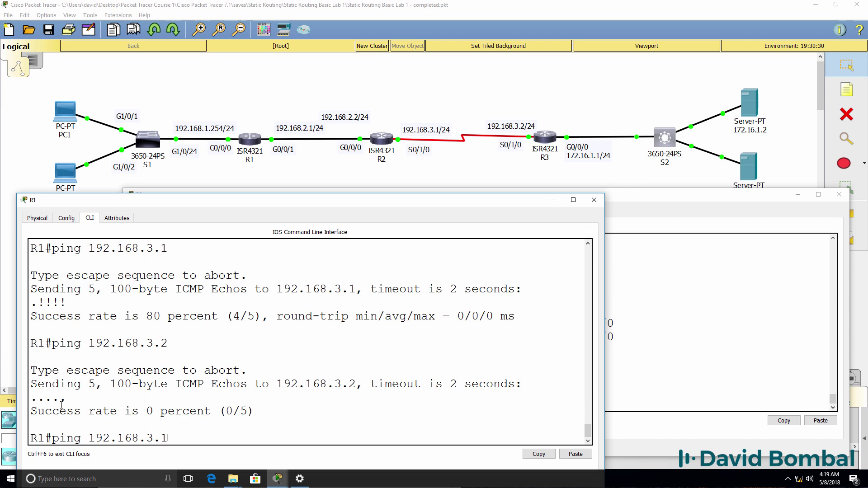
key("Return")
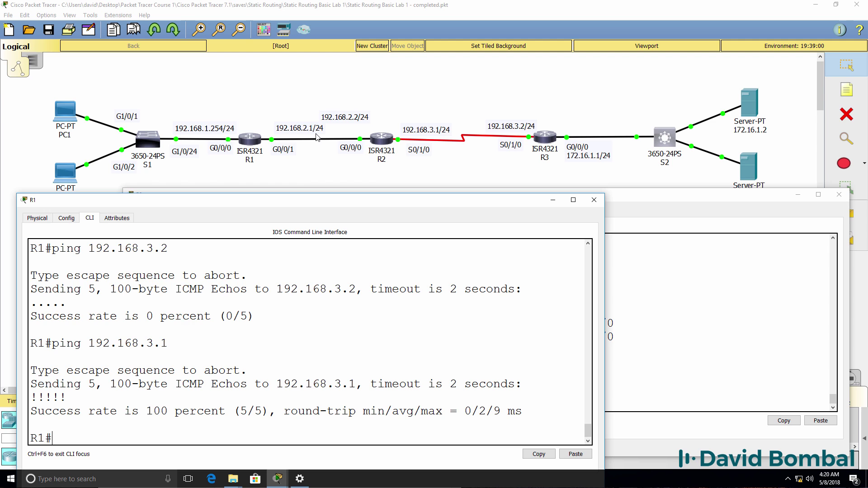
left_click_drag(66, 393, 16, 389)
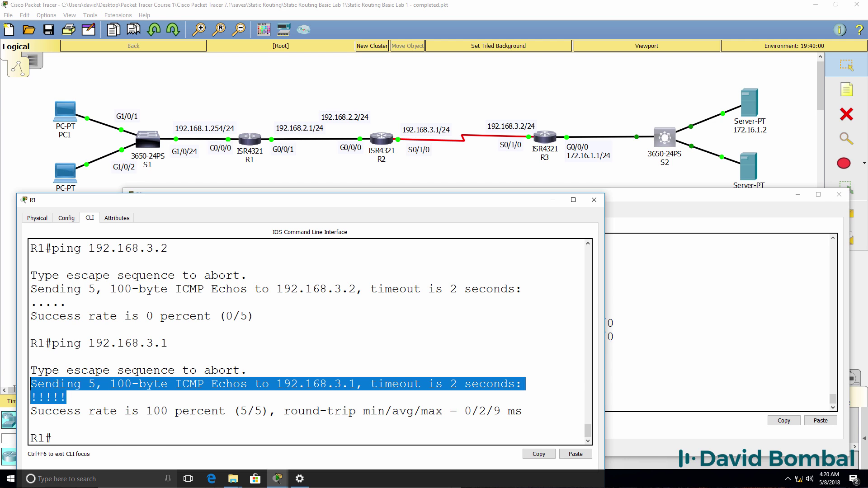
key("Up")
key("Up")
key("Return")
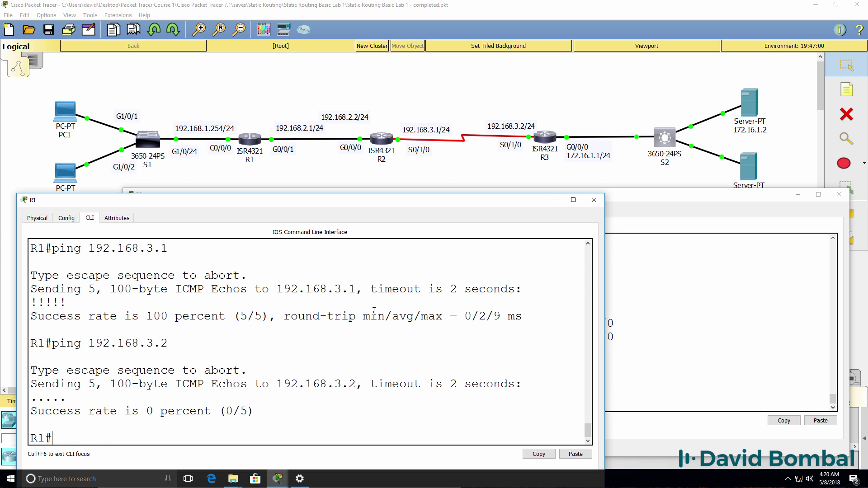
type("sh ip route")
key("Return")
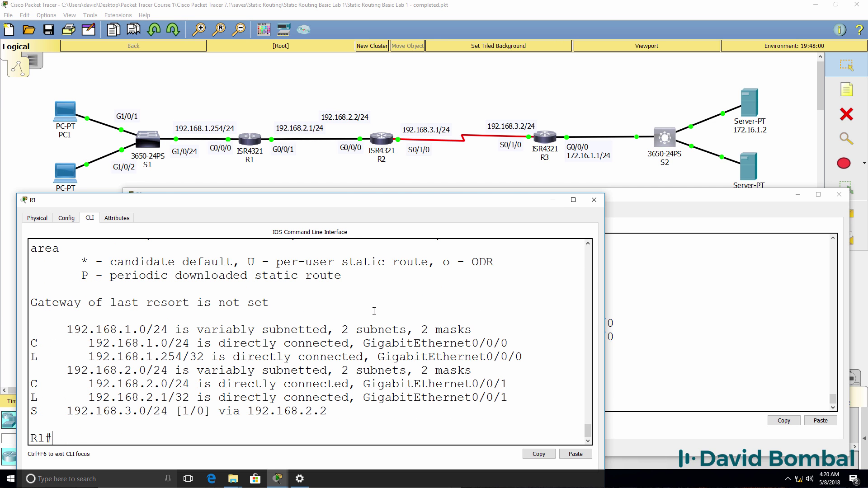
Step: Begin R1's route to 172.16.1.0 255.255.255.0, checking R3's connected 172.16.1.0/24 network
type("conf t")
key("Return")
type("ip rout")
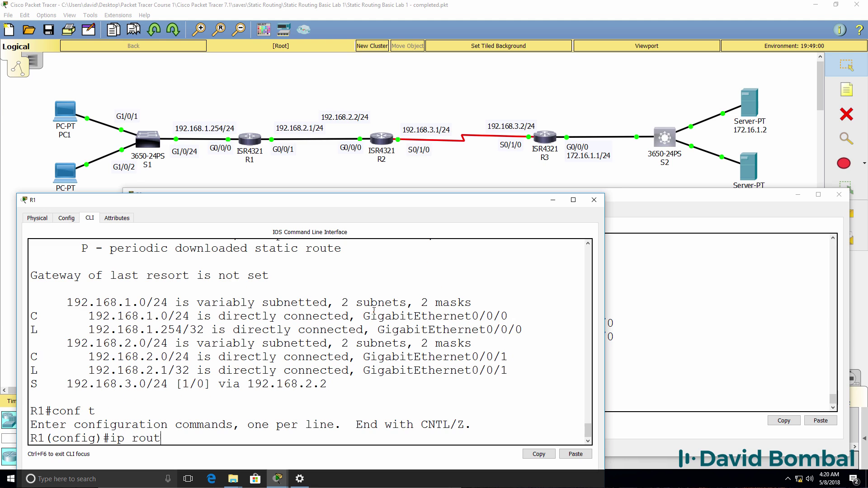
type("e 172.16.1.0 255.255.255.")
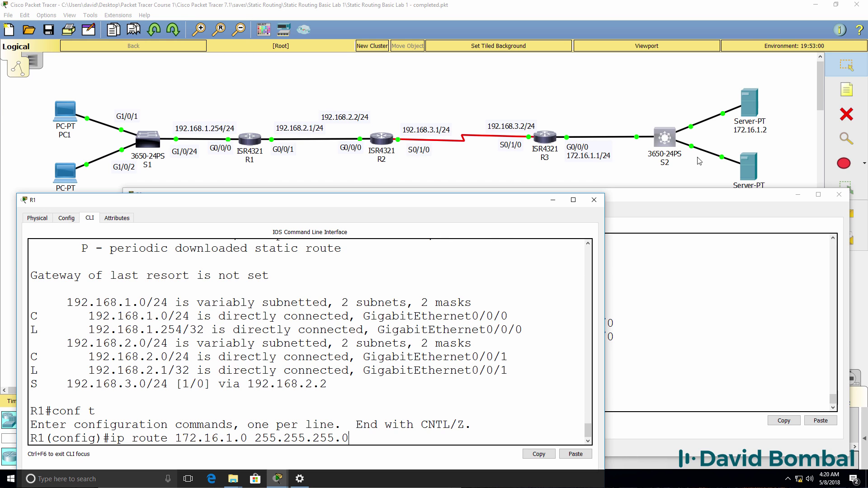
type("0")
type(" ?")
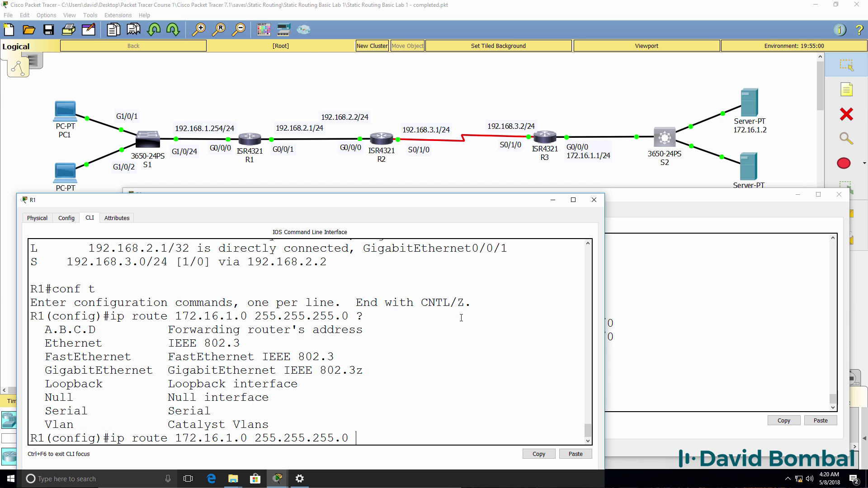
left_click(667, 265)
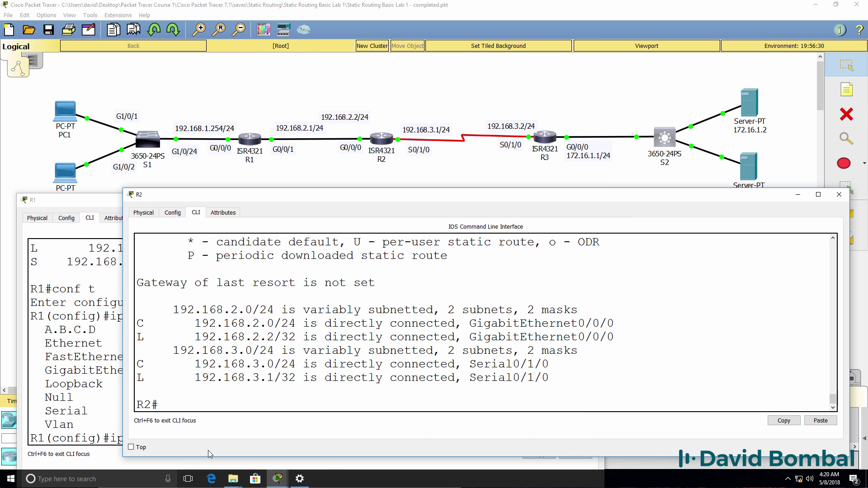
mouse_move(277, 479)
left_click(432, 443)
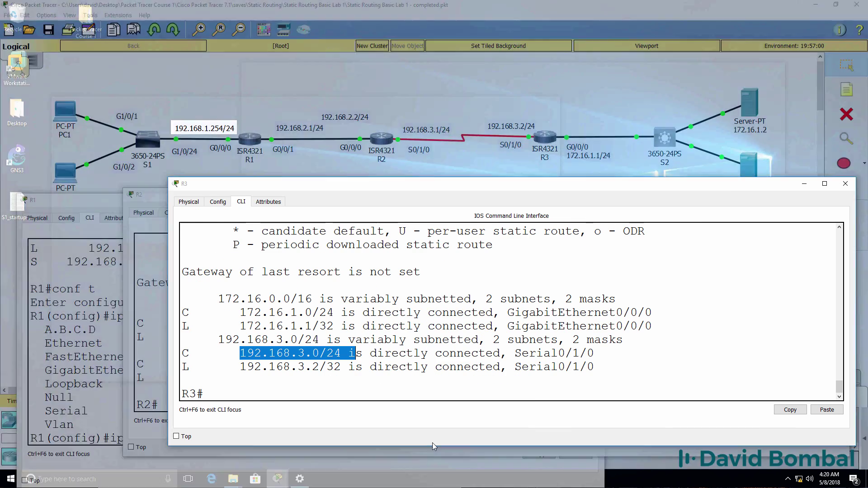
left_click_drag(226, 312, 357, 312)
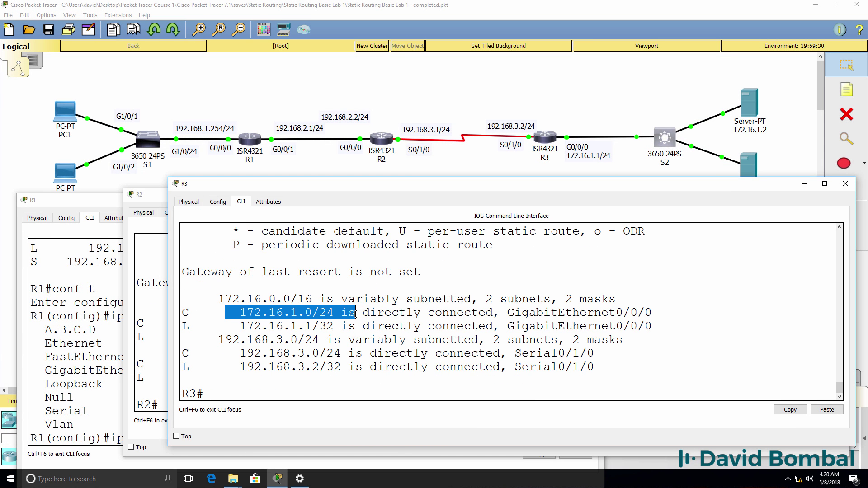
Step: Finish R1's static route to 172.16.1.0/24 via 192.168.2.2 and exit configuration mode
left_click(55, 221)
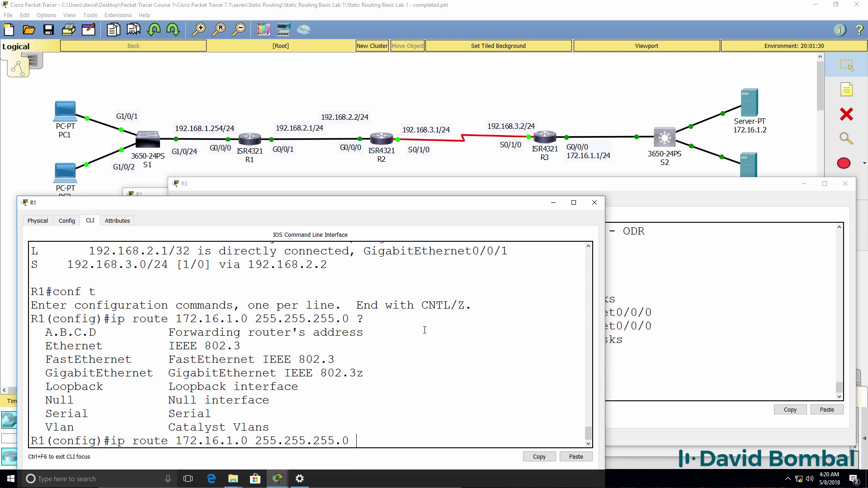
type("192.168.2.2")
key("Return")
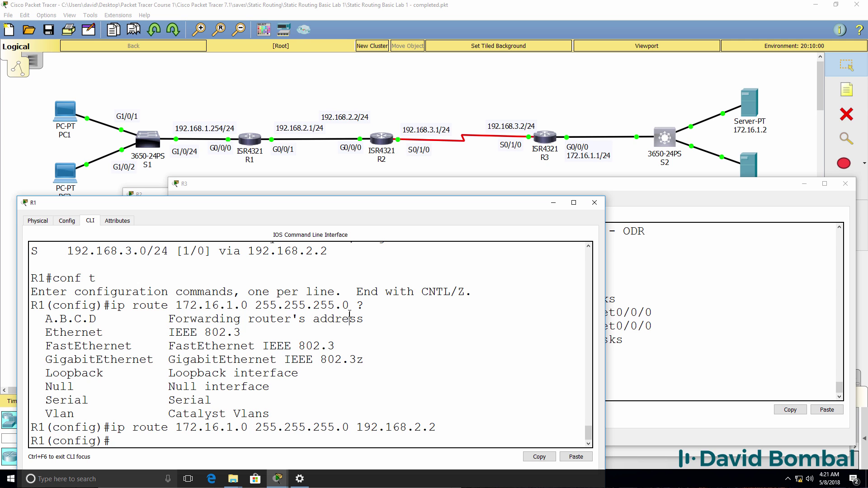
type("end")
key("Return")
Step: Confirm both static routes in R1's routing table and save the configuration with 'wr'
type("sh ip route")
key("Return")
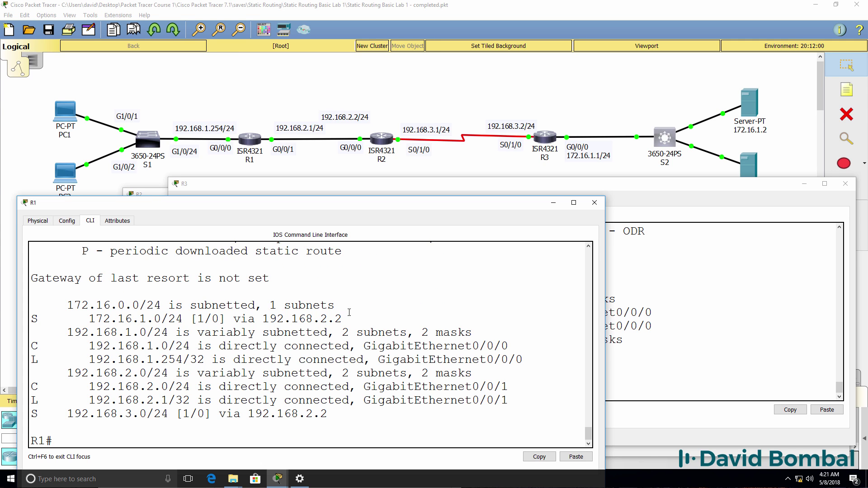
left_click_drag(349, 316, 31, 318)
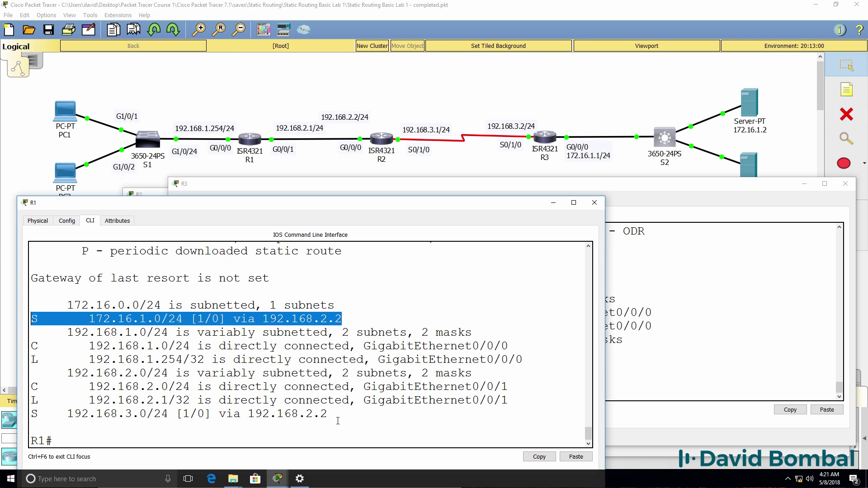
left_click_drag(338, 416, 27, 411)
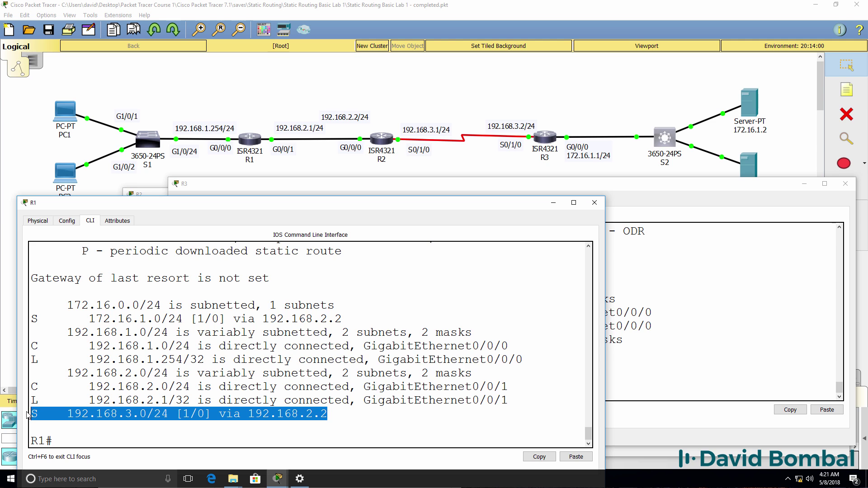
type("wr")
key("Return")
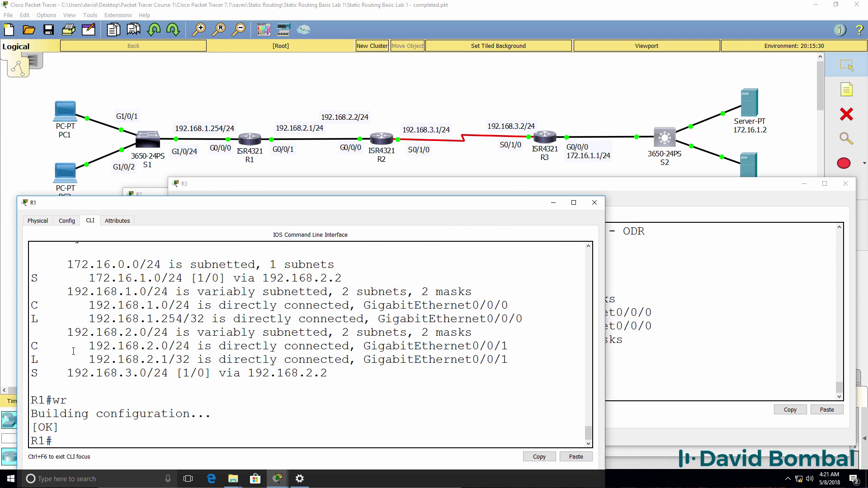
Step: Add R2's static route to 192.168.1.0 255.255.255.0 via 192.168.2.1 and exit configuration mode
left_click(157, 196)
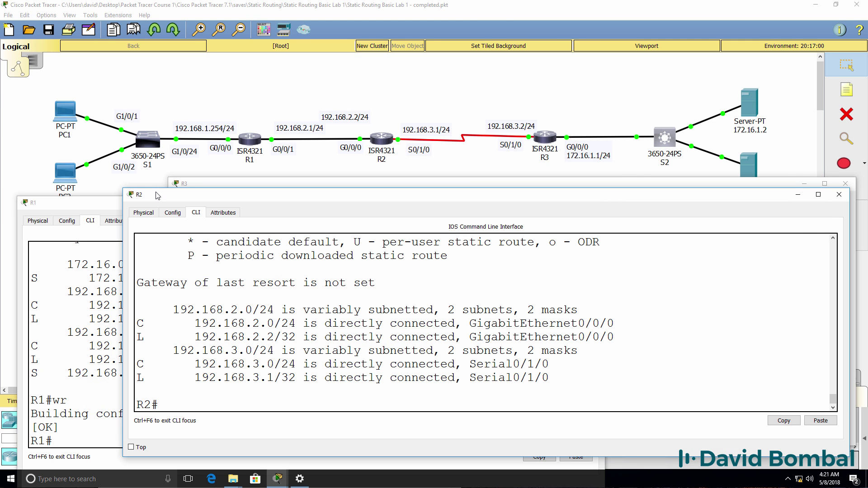
key("Up")
key("Down")
type("onf t")
key("Return")
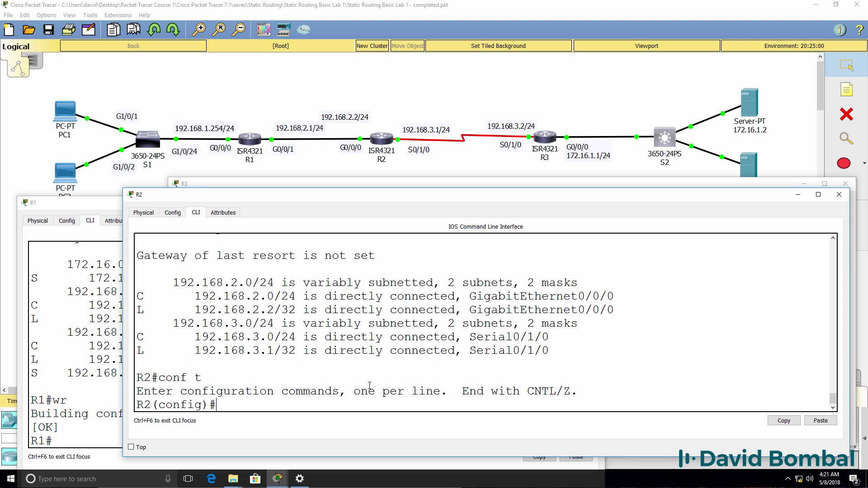
type("ip route ?")
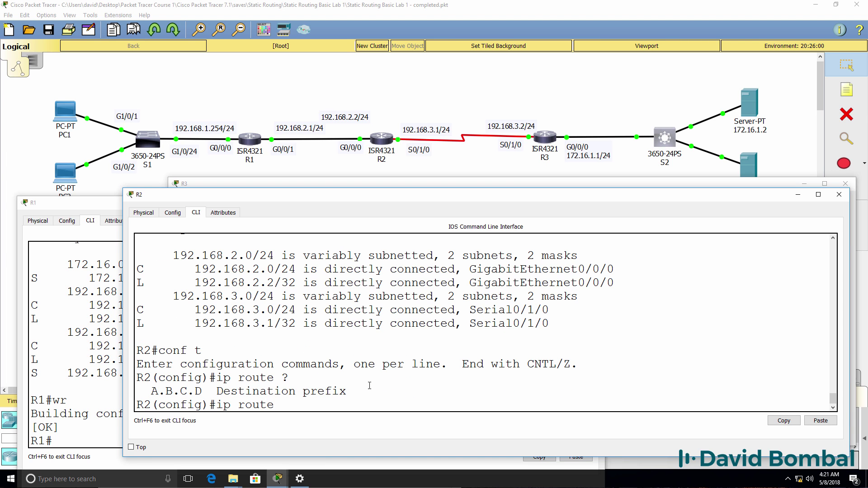
type("192.168.1.")
type("0 ?255.255.255.")
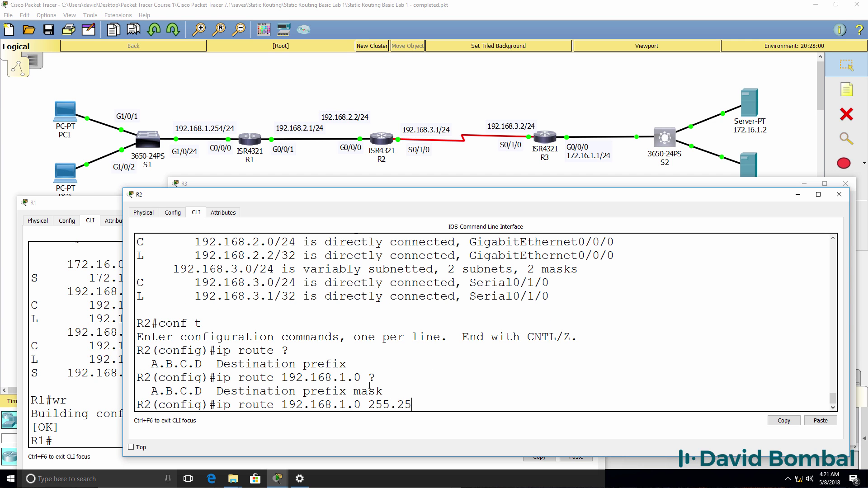
type("0 ?")
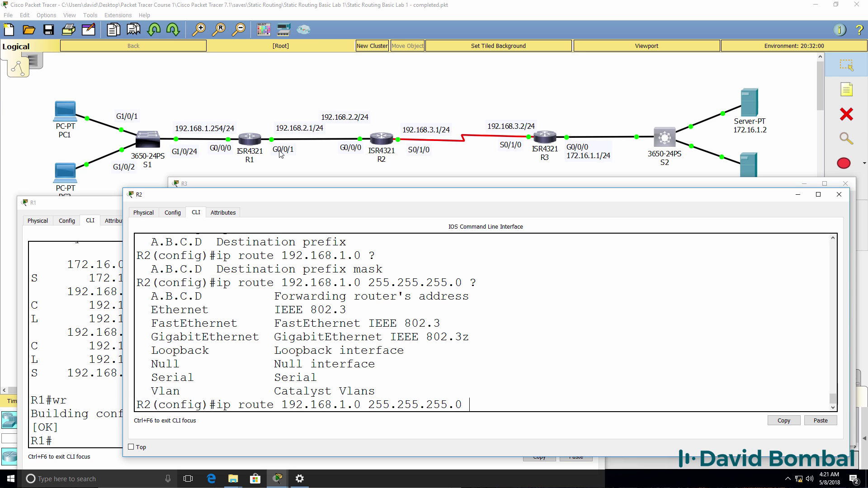
type("192.168.2.1")
key("Return")
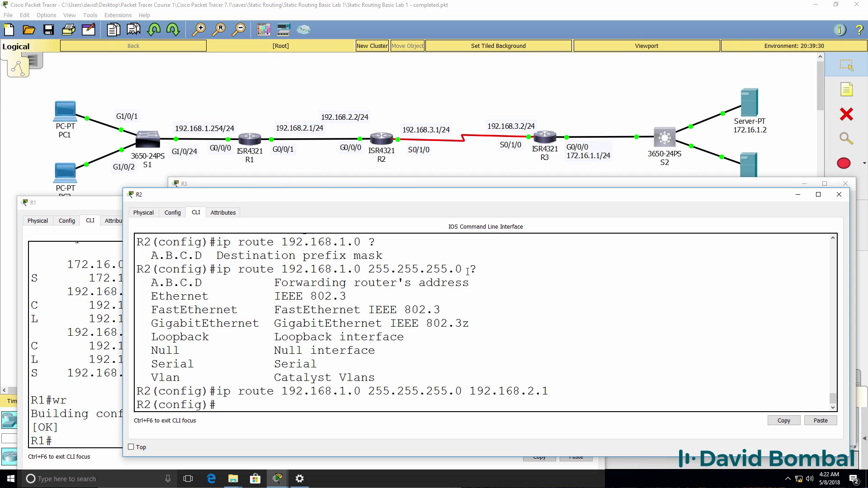
type("end")
key("Return")
Step: Verify R2's routing table shows the new S 192.168.1.0/24 [1/0] via 192.168.2.1
type("sh ip rou")
key("Return")
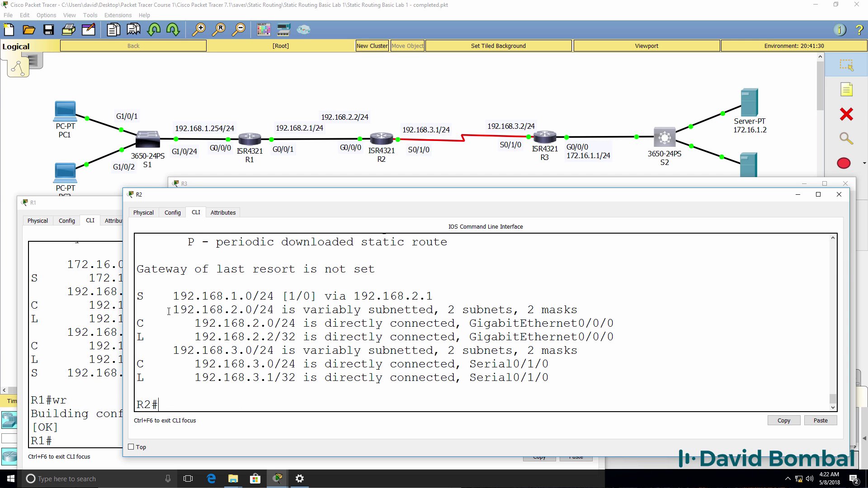
left_click_drag(168, 312, 313, 311)
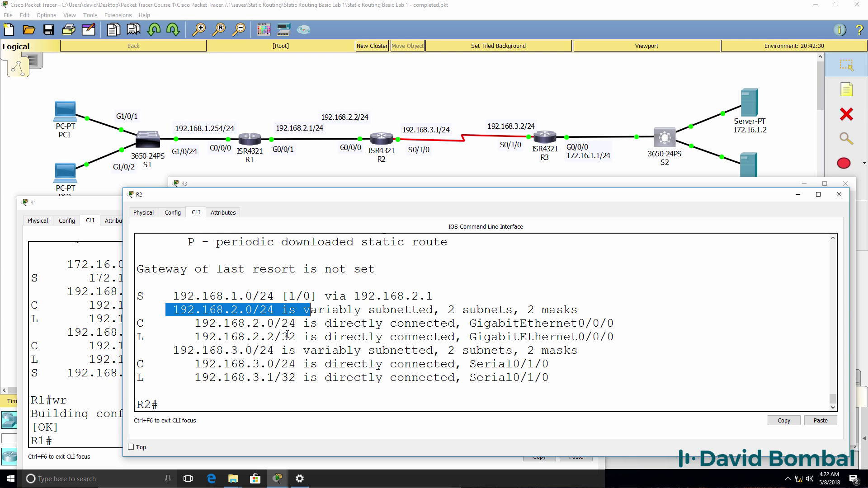
left_click_drag(169, 352, 327, 355)
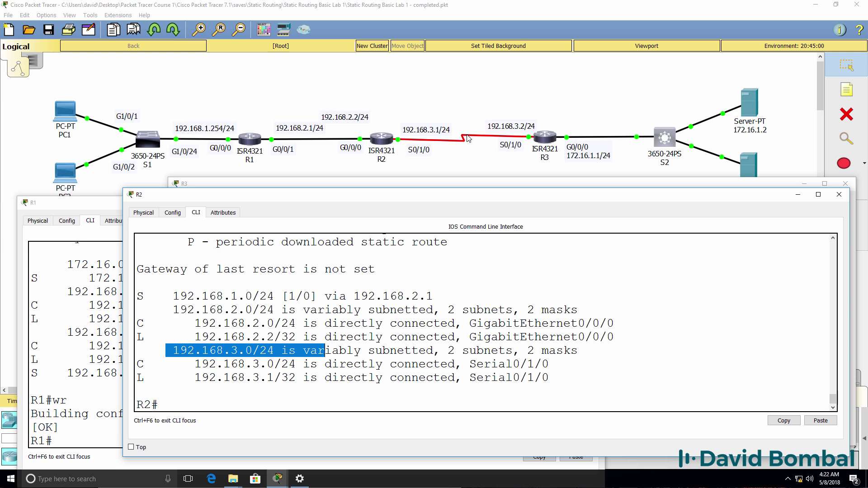
left_click_drag(438, 296, 137, 296)
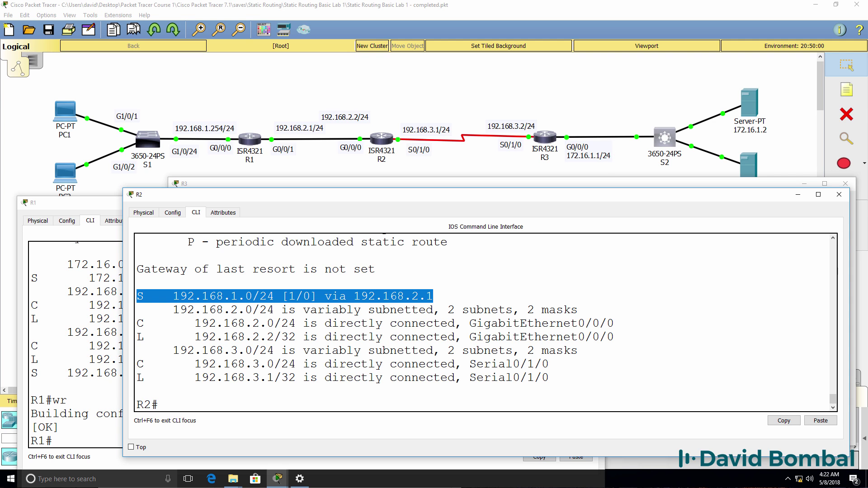
left_click(479, 349)
Step: Add R2's static route to 172.16.1.0/24 via 192.168.3.2 and confirm both static routes
type("con")
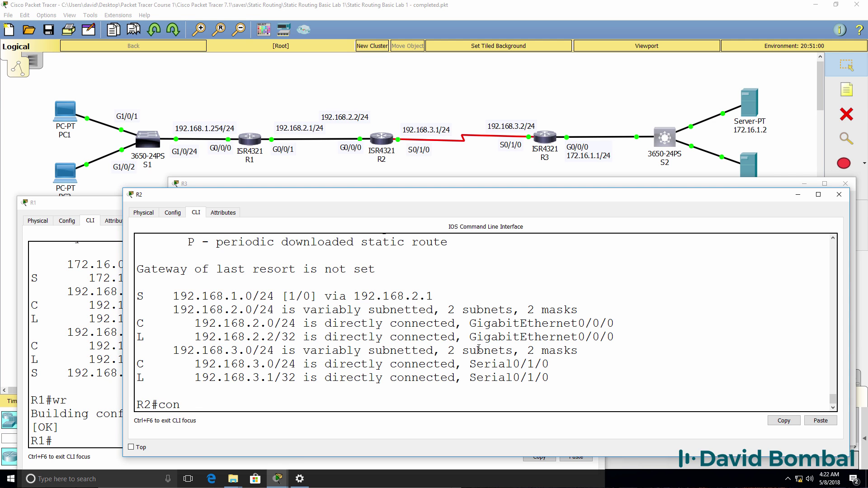
type("f t")
key("Return")
type("ip route")
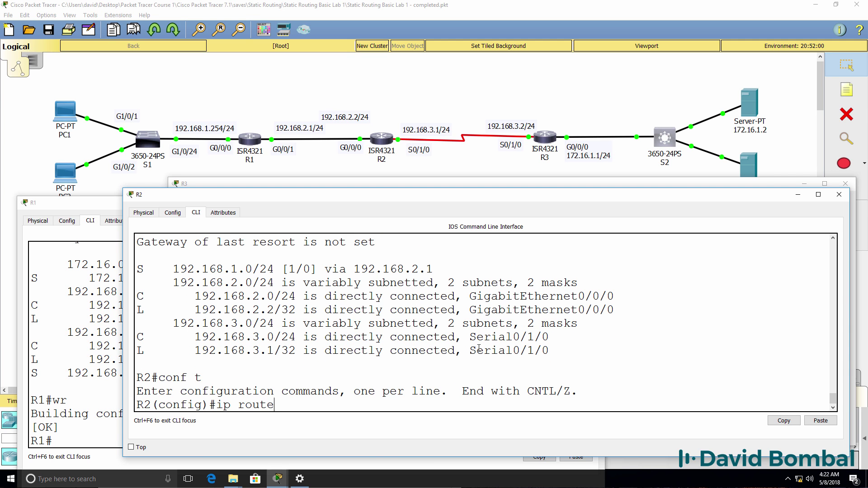
type(" 172.16.1.0 255.255.255.0 ")
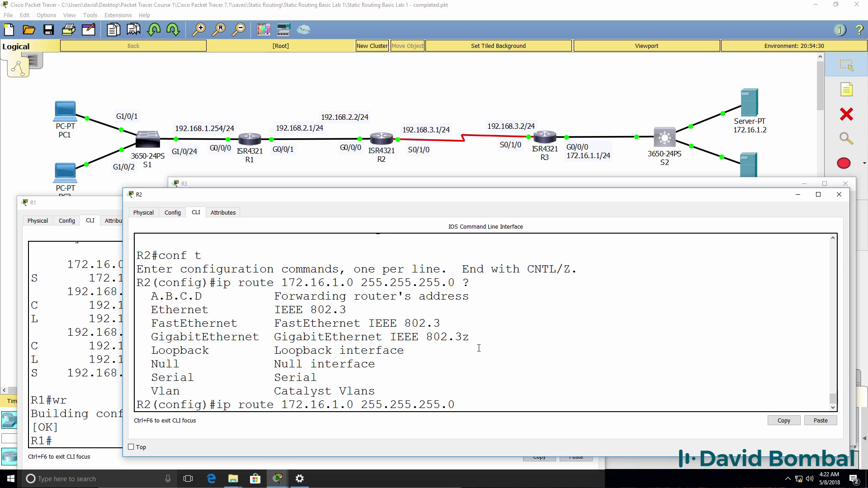
type("?192.168.3.2")
key("Return")
type("end")
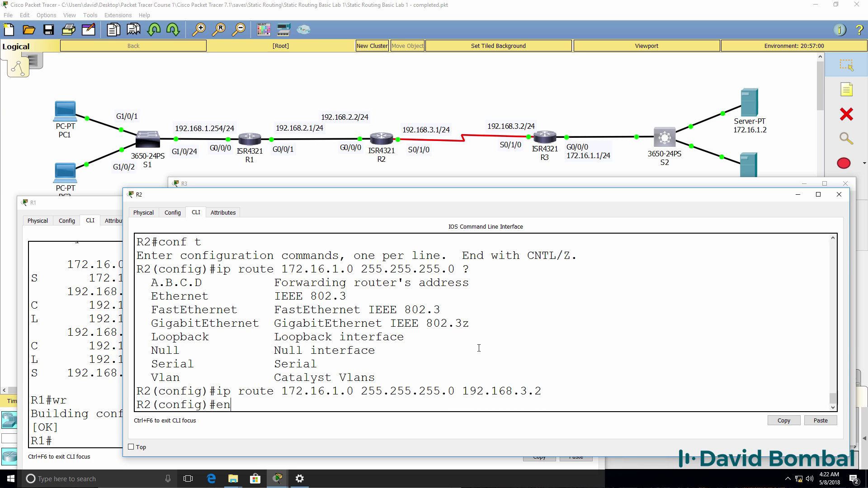
key("Return")
key("Return")
key("Return")
type("sh ip route")
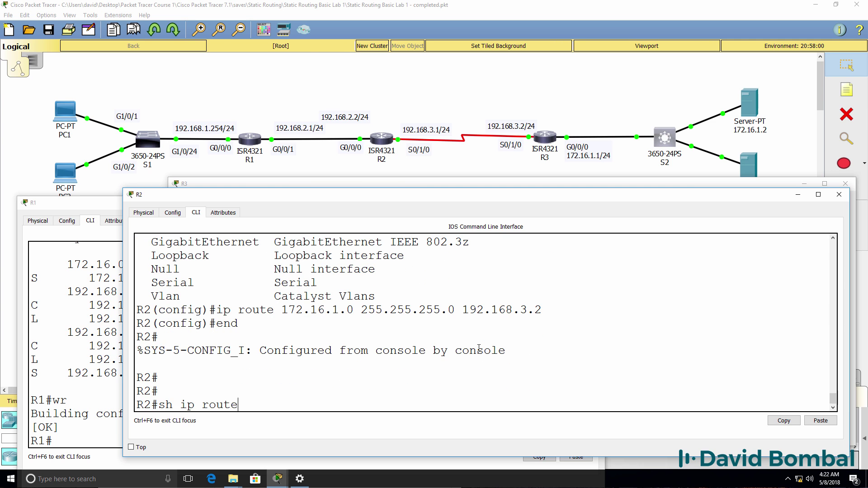
key("Return")
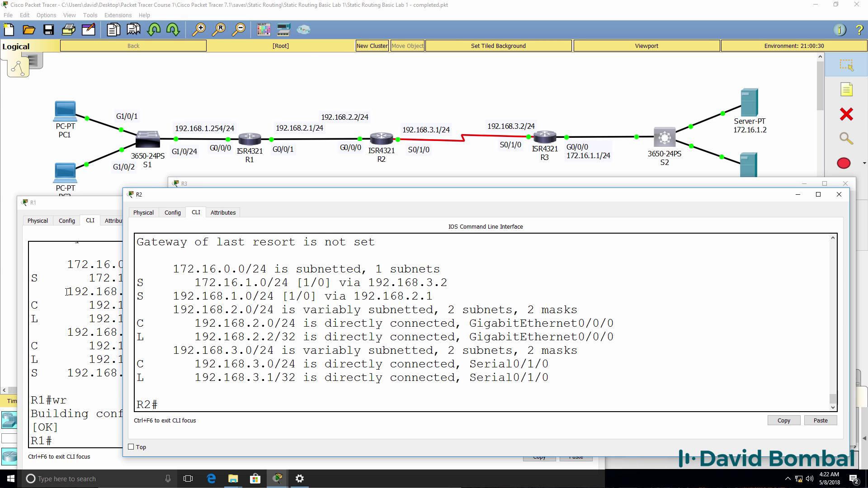
left_click_drag(137, 281, 493, 301)
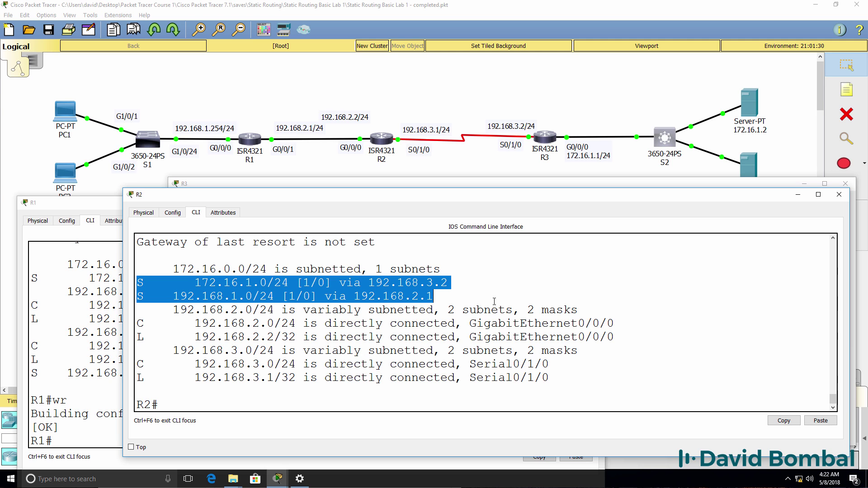
Step: Ping 192.168.1.1, 172.16.1.1 and 172.16.1.2 from R2
type("ping")
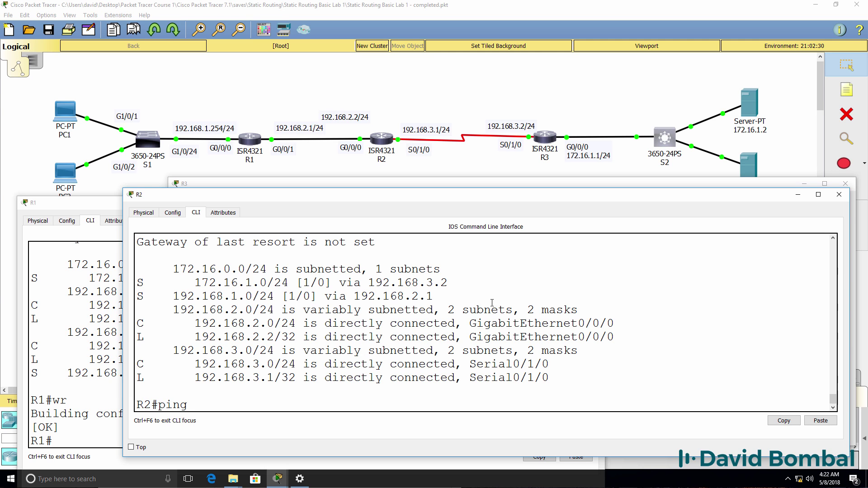
type(" 192.168.1.1")
key("Return")
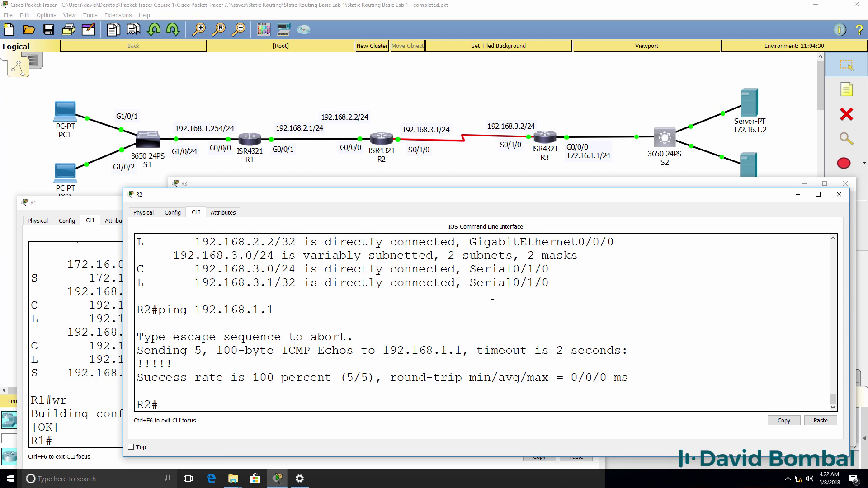
type("ping 172.16.1.1")
key("Return")
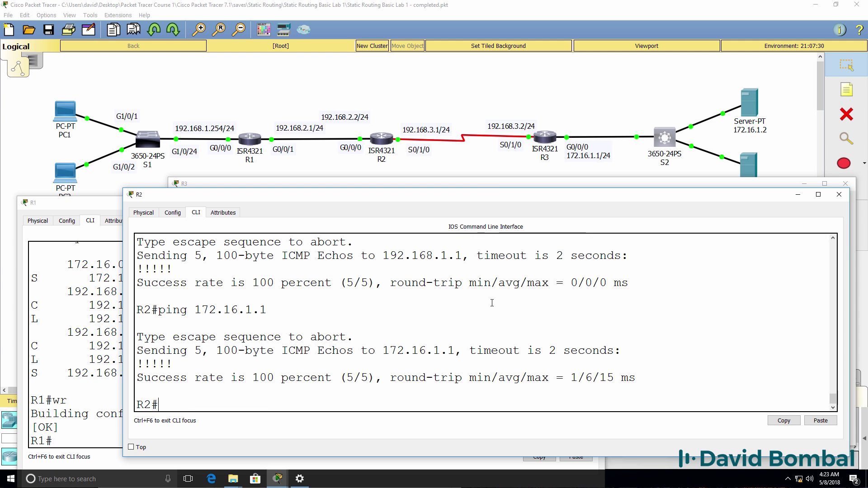
type("ping 172.16.")
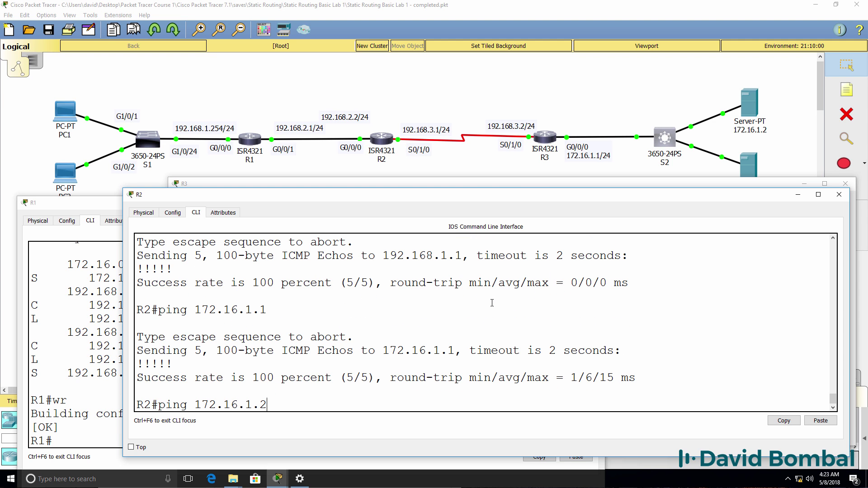
type("1.2")
key("Return")
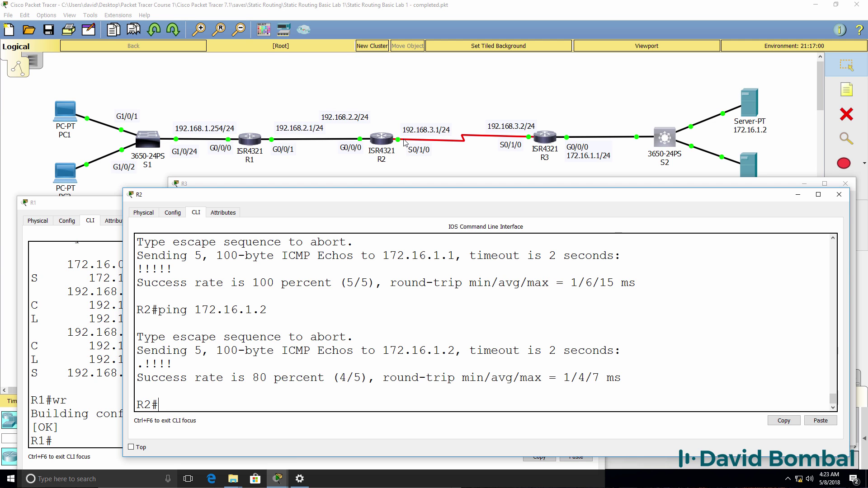
Step: Ping the server 172.16.1.2 from R1, which fails with 0% success
left_click(86, 331)
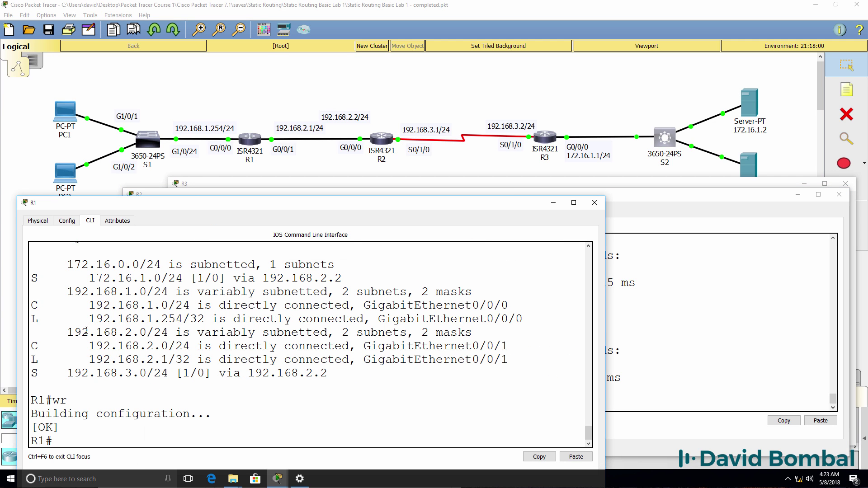
type("t")
key("BackSpace")
type("ping 172.16.1.2")
key("Return")
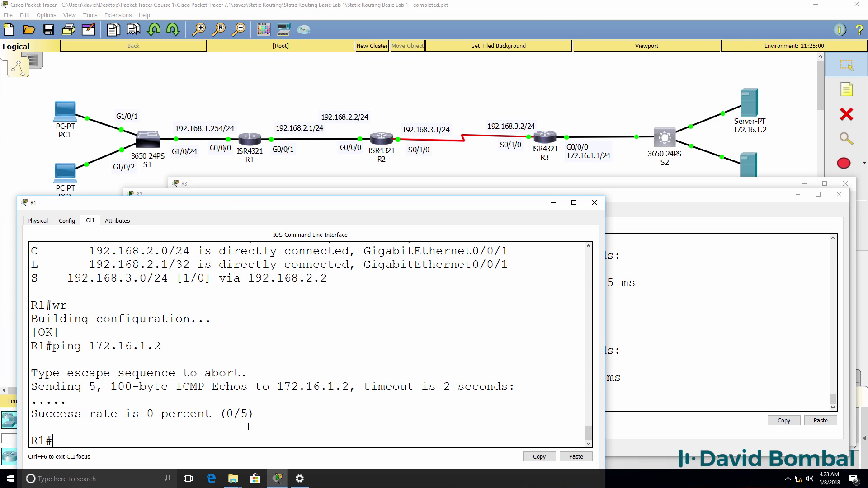
Step: Traceroute from R1 to 172.16.1.2, see it stall after 192.168.2.2, then abort it
type("tra")
key("Tab")
type("1")
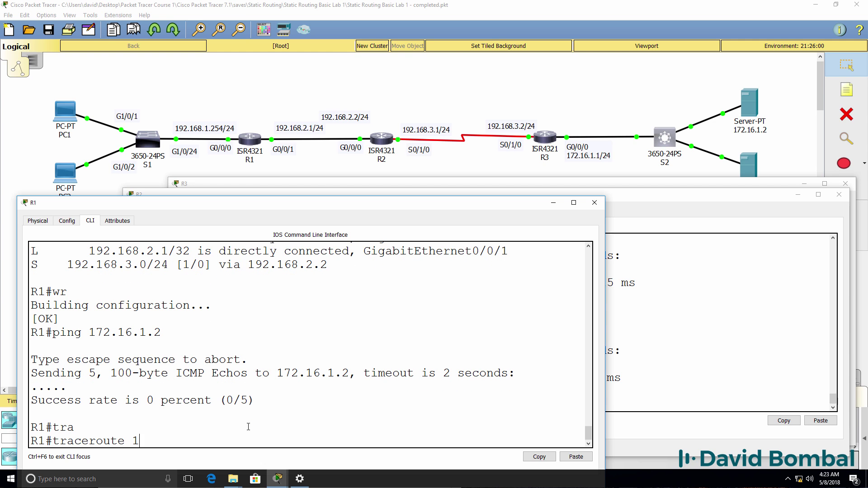
type("72.16.1.2")
key("Return")
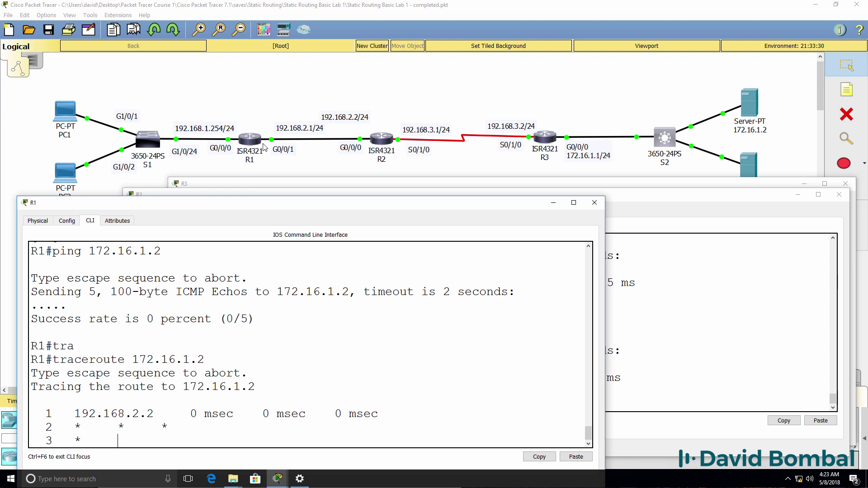
key("ctrl+shift+6")
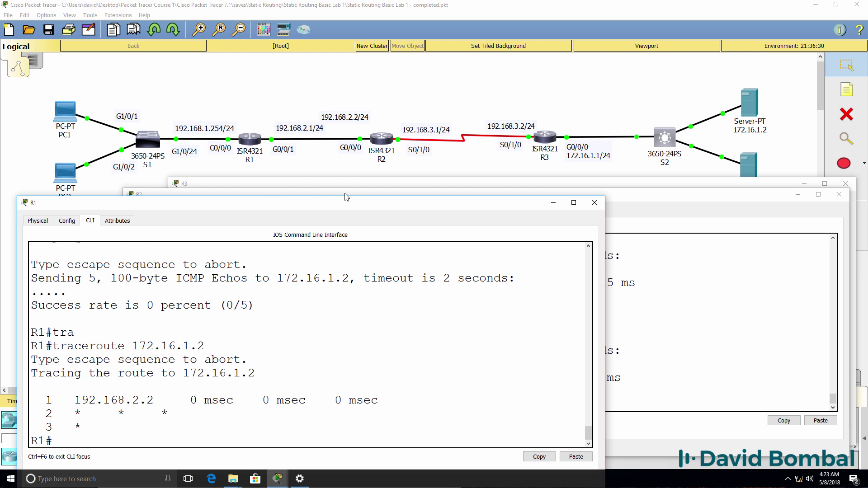
Step: Switch to R3's console and start a sh ip rou command to check its routes
left_click(355, 185)
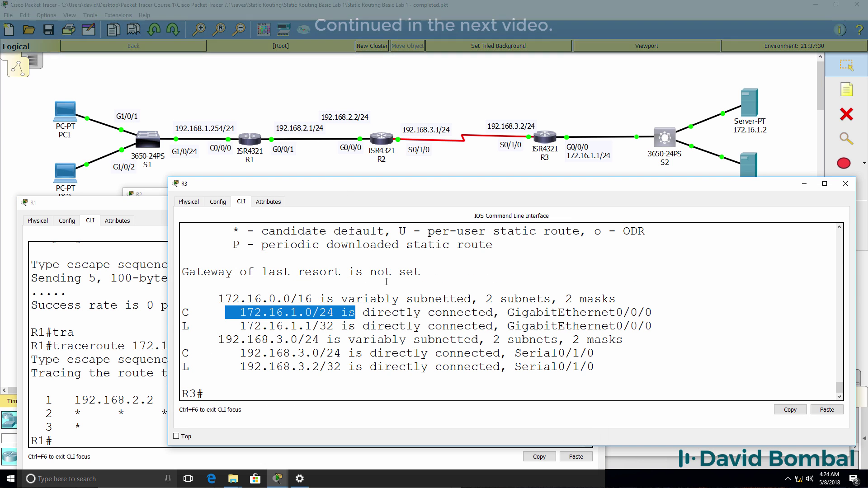
type("sh ip rou")
key("BackSpace")
key("BackSpace")
key("BackSpace")
key("BackSpace")
key("BackSpace")
key("BackSpace")
key("BackSpace")
key("BackSpace")
key("BackSpace")
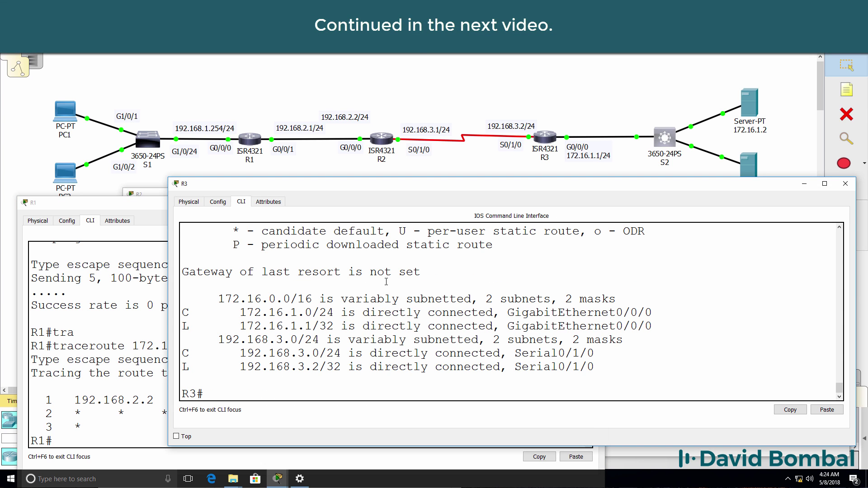